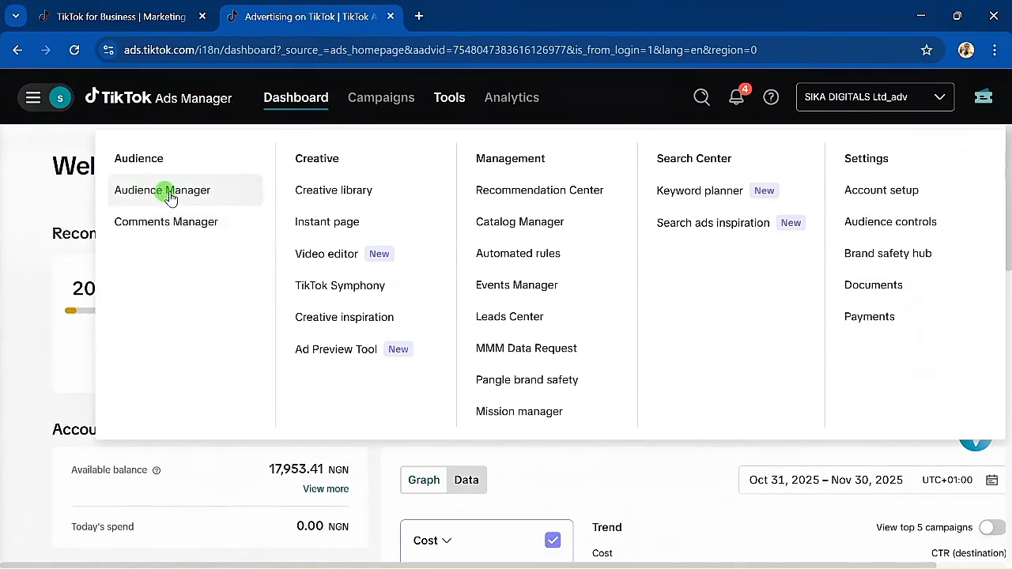
Open Audience Manager and start creating a Custom Audience
click(170, 198)
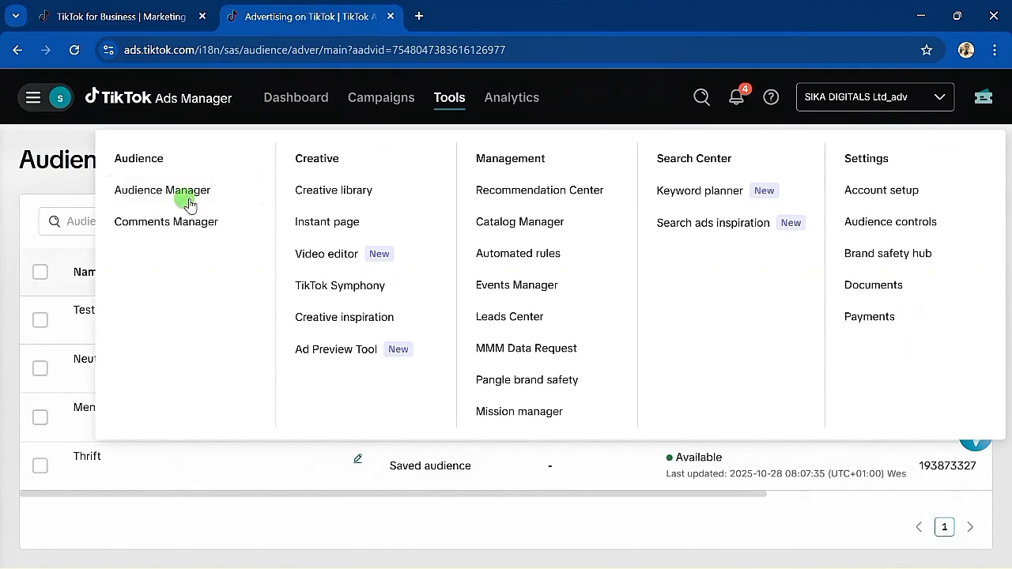
click(19, 162)
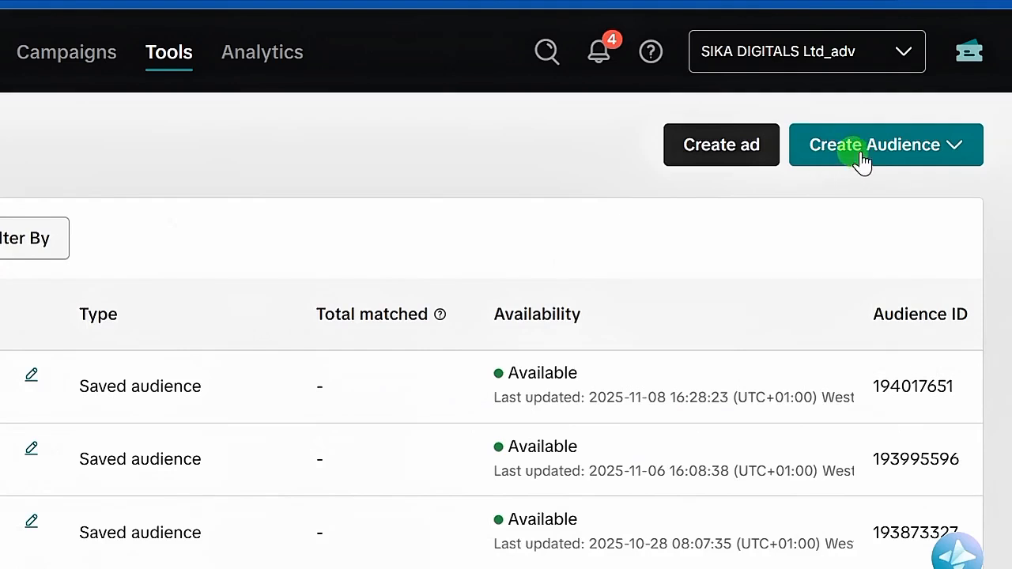
click(917, 164)
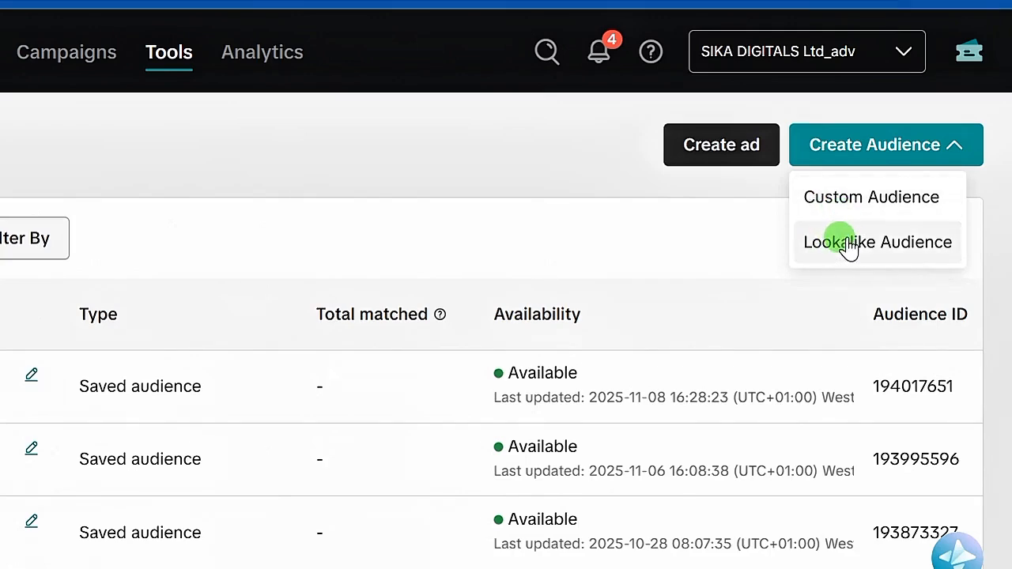
click(857, 195)
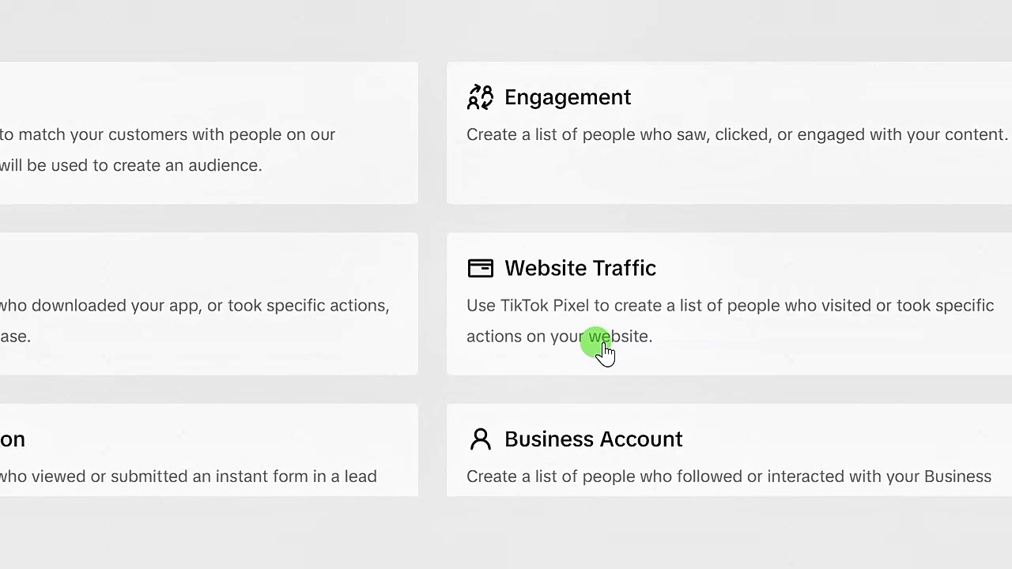
Choose Business Account as the source for the custom audience
scroll(612, 360, down, 1)
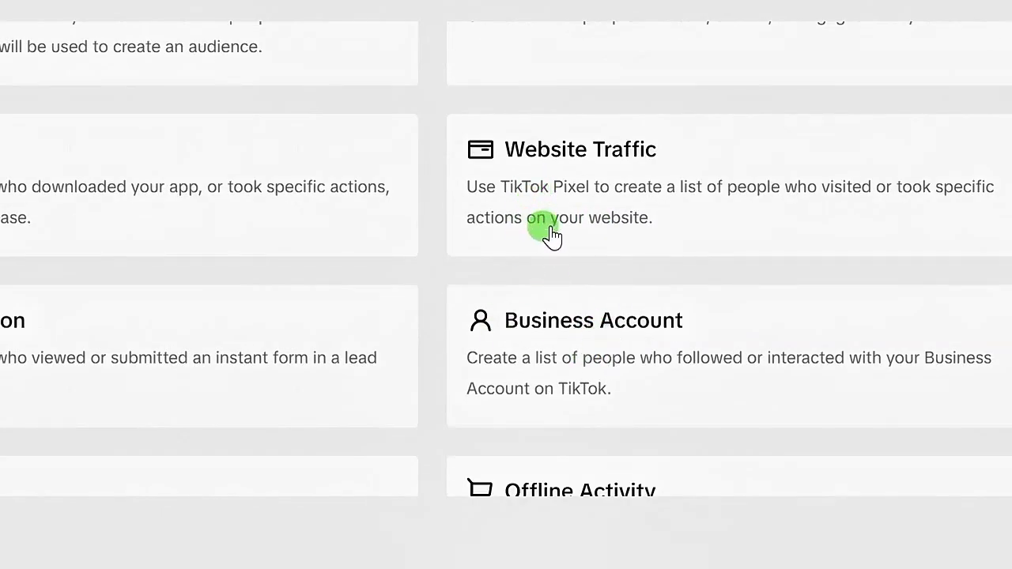
scroll(551, 236, down, 1)
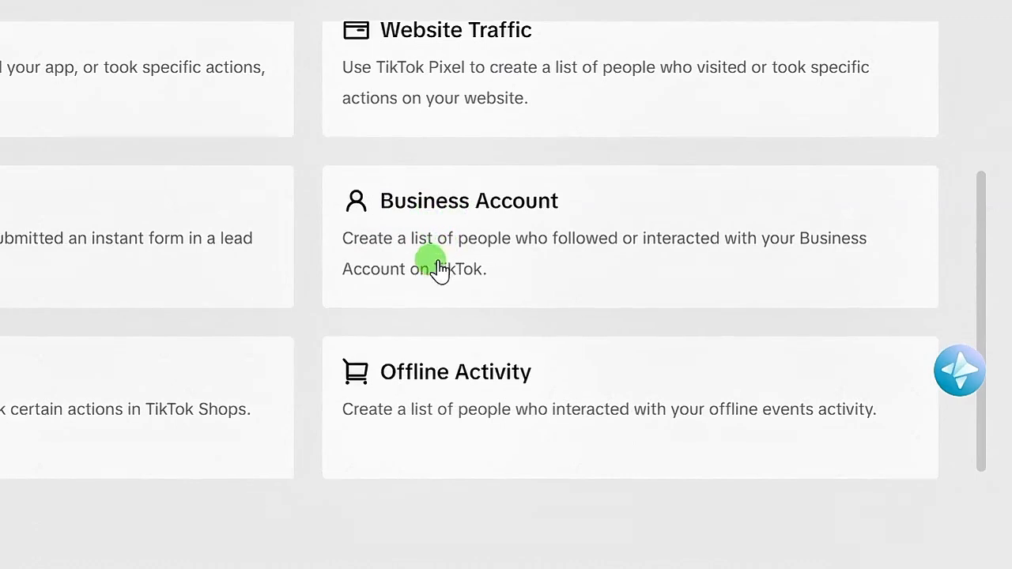
scroll(437, 268, down, 1)
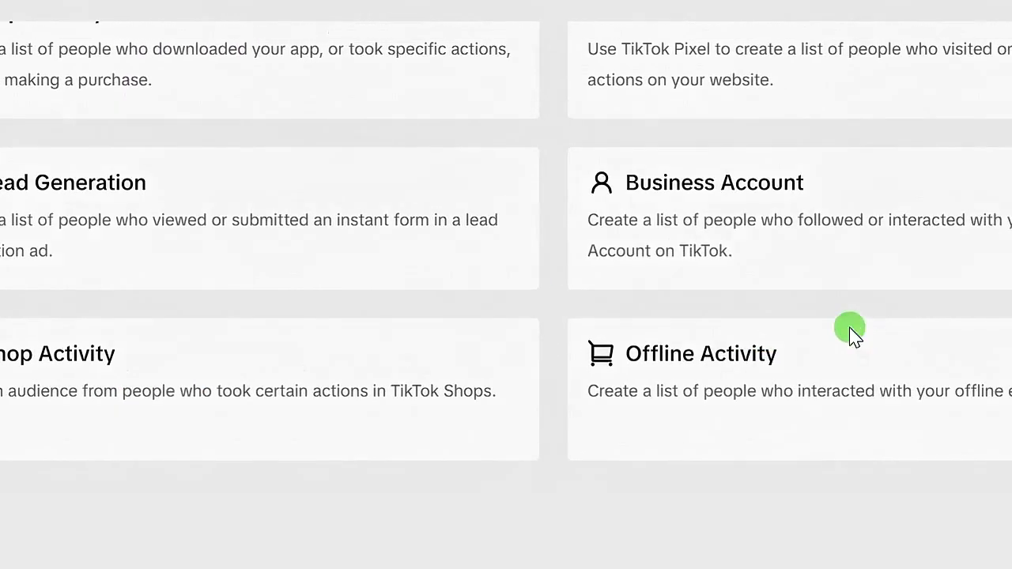
scroll(845, 336, up, 3)
scroll(790, 344, down, 2)
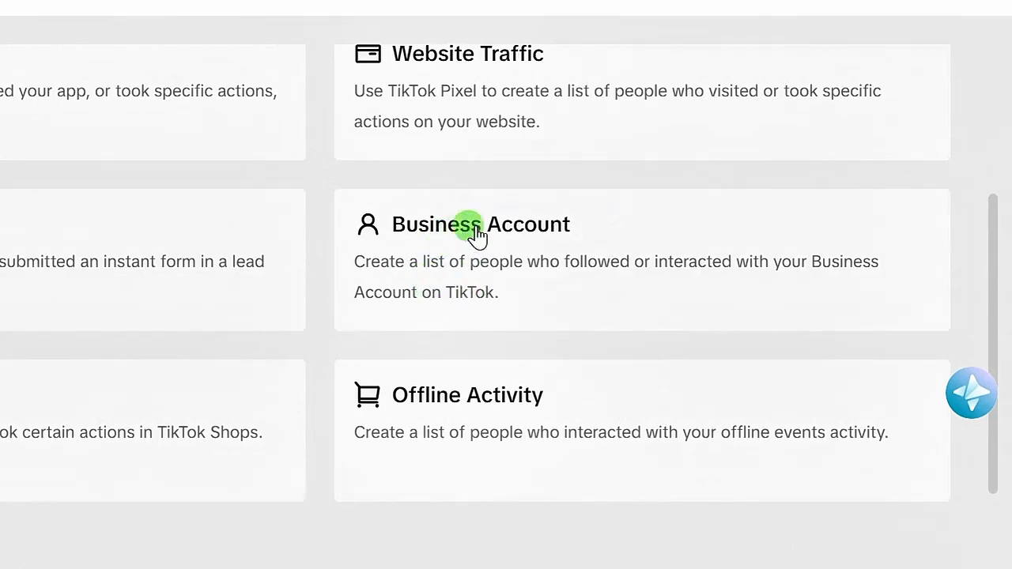
click(461, 263)
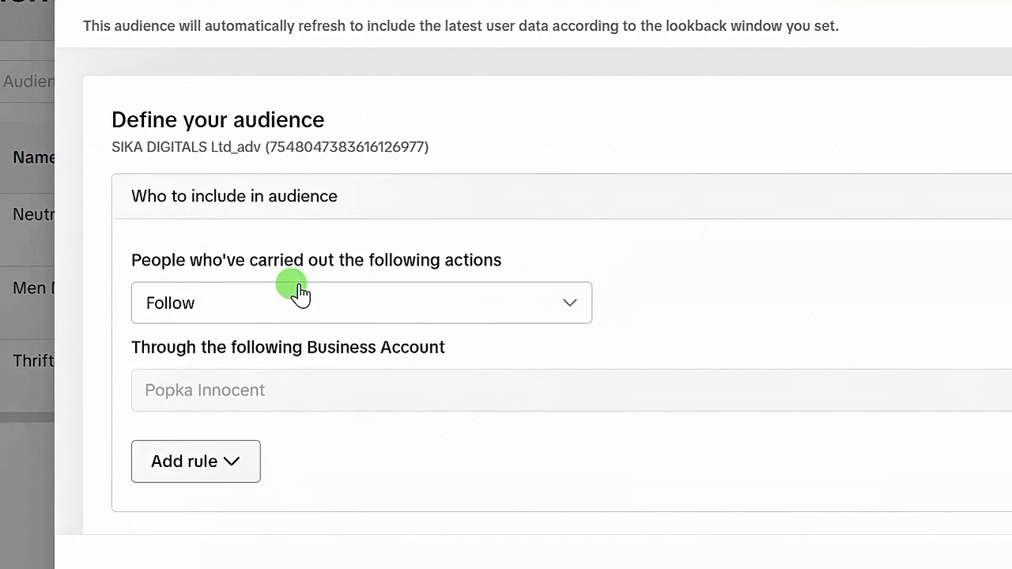
Set the first inclusion rule to people with a 6-Second Video View in the past 30 days
scroll(290, 219, down, 3)
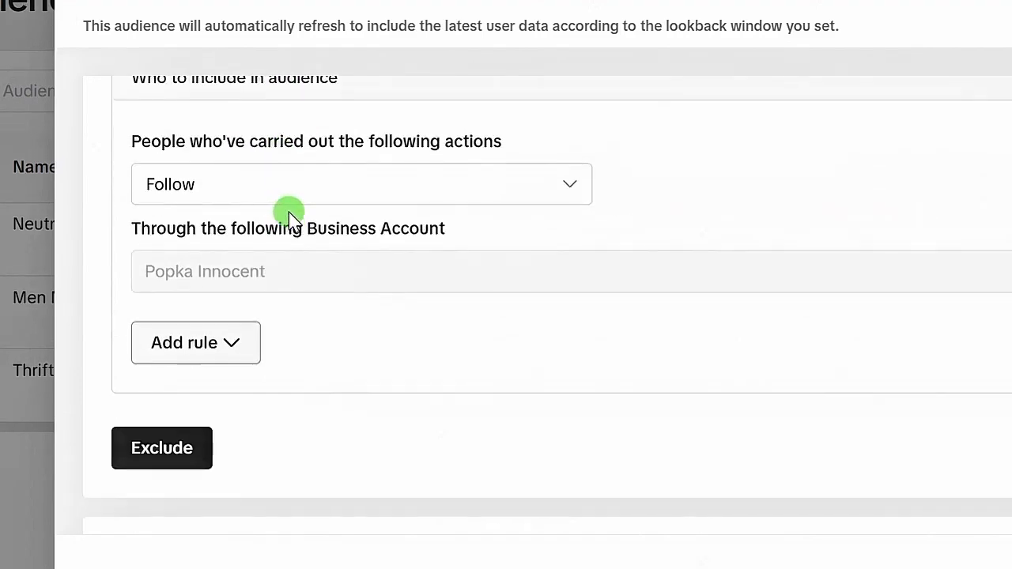
scroll(296, 220, up, 3)
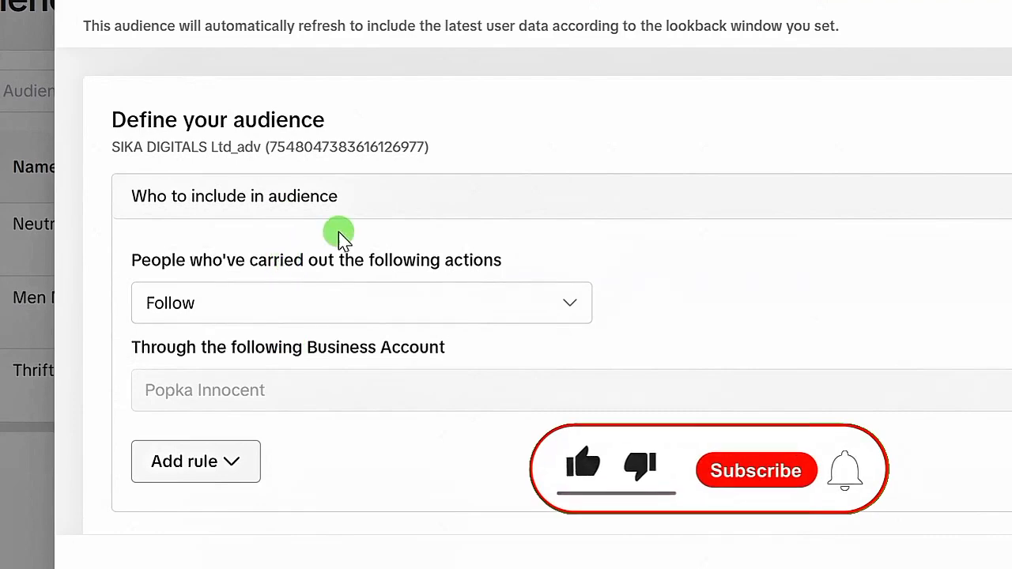
scroll(339, 237, down, 3)
scroll(324, 264, up, 3)
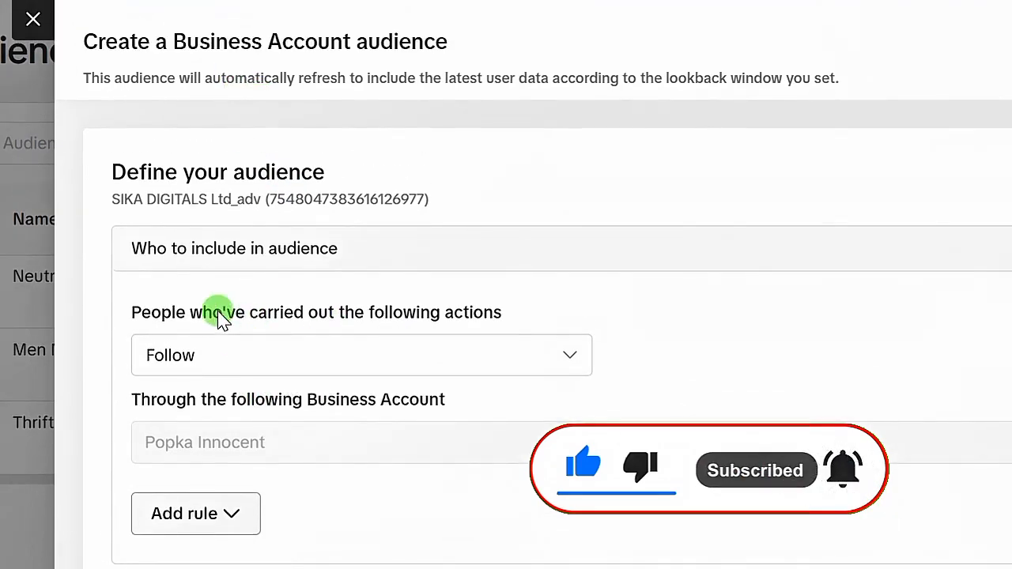
scroll(219, 316, down, 3)
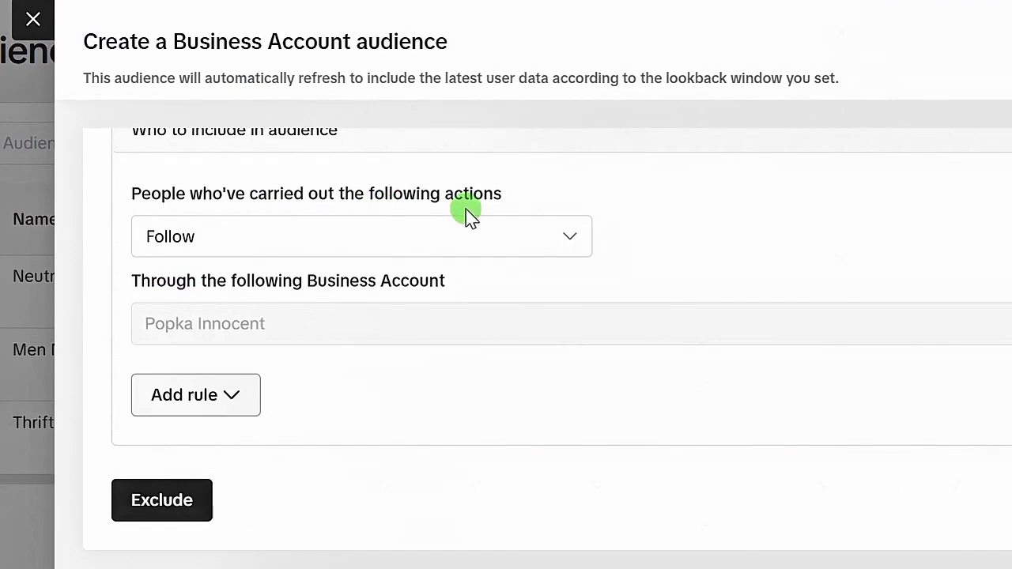
click(566, 248)
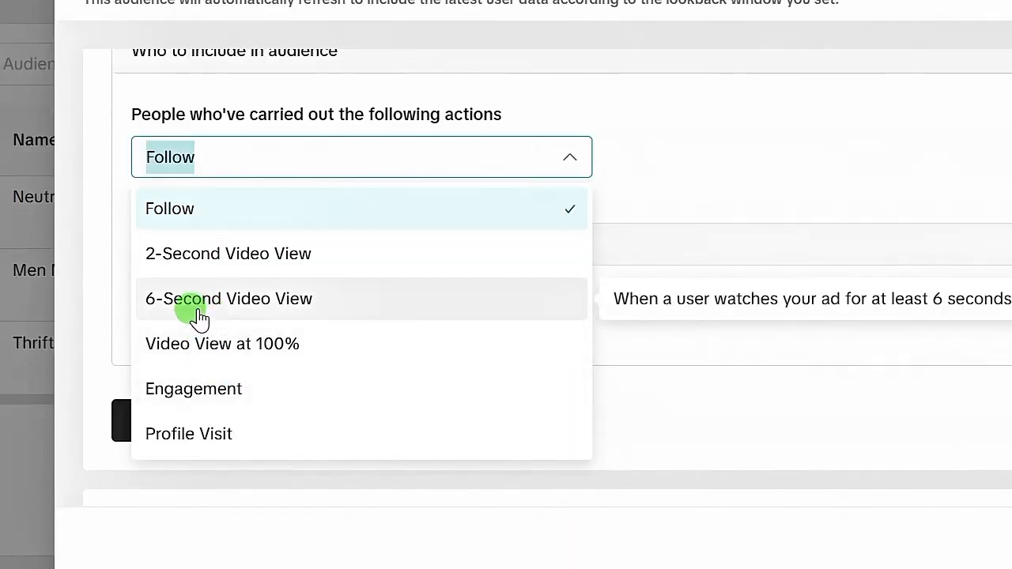
click(240, 305)
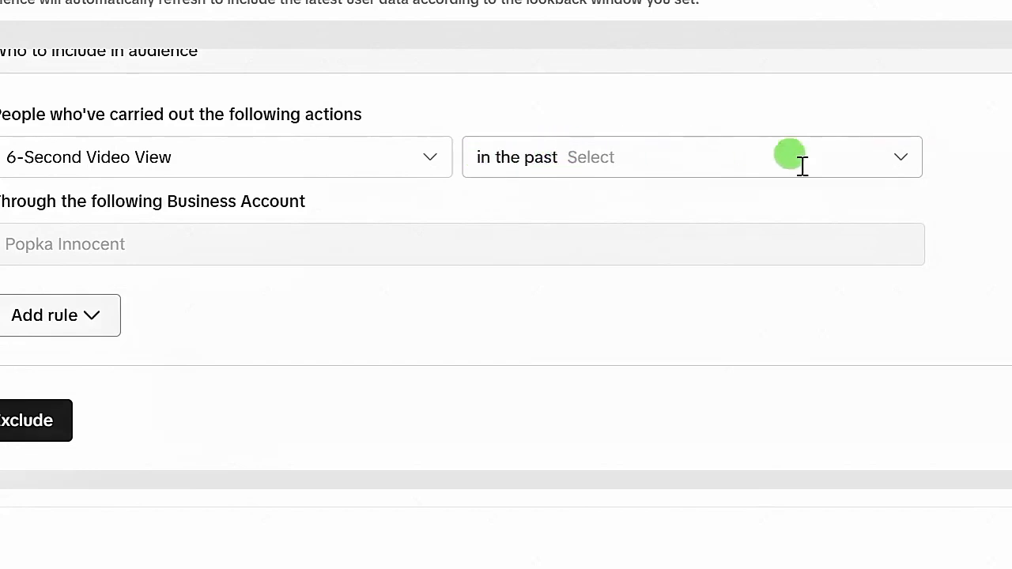
click(860, 162)
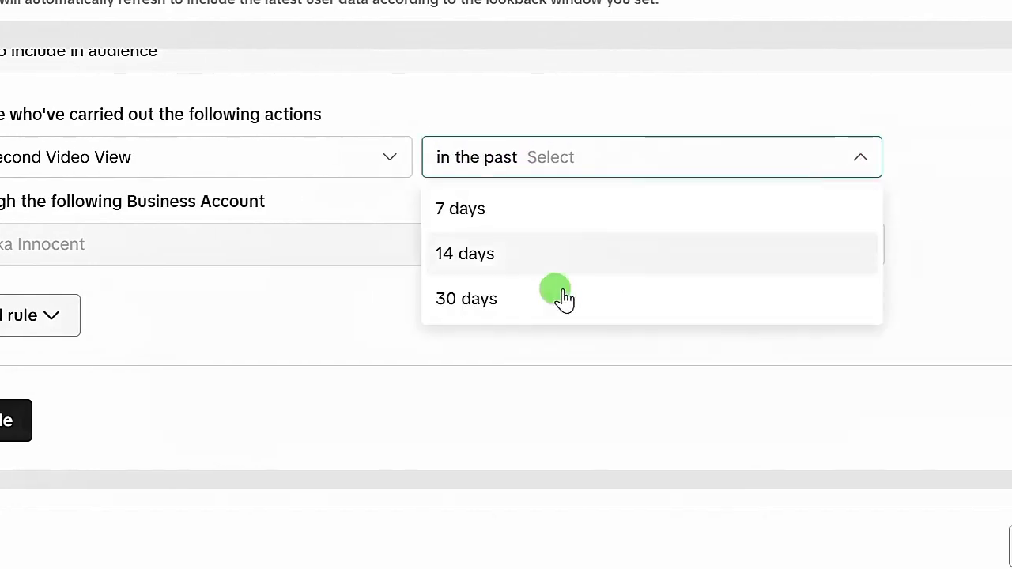
click(472, 308)
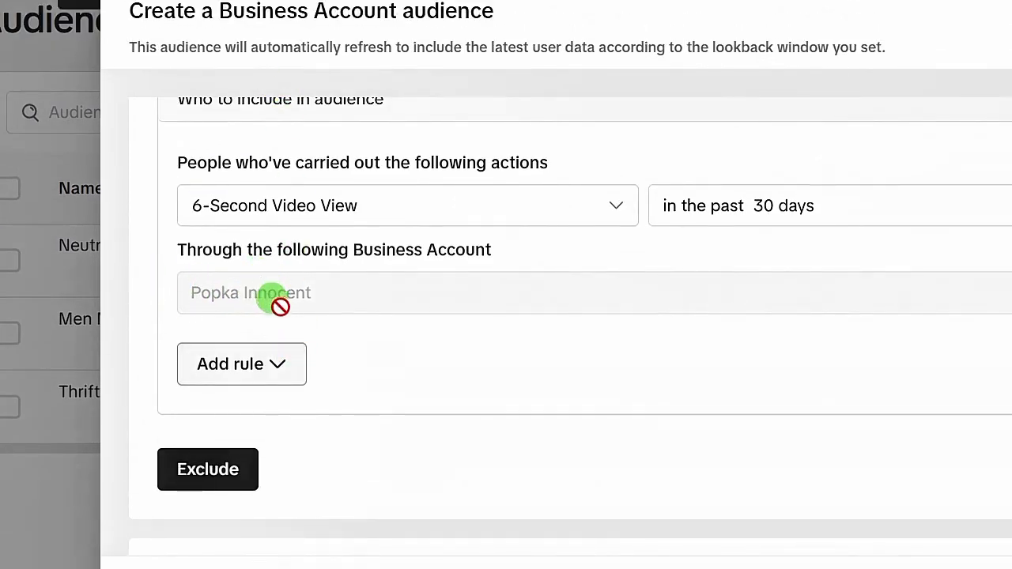
Add a Broaden audience rule below the 6-Second Video View rule
scroll(252, 297, down, 2)
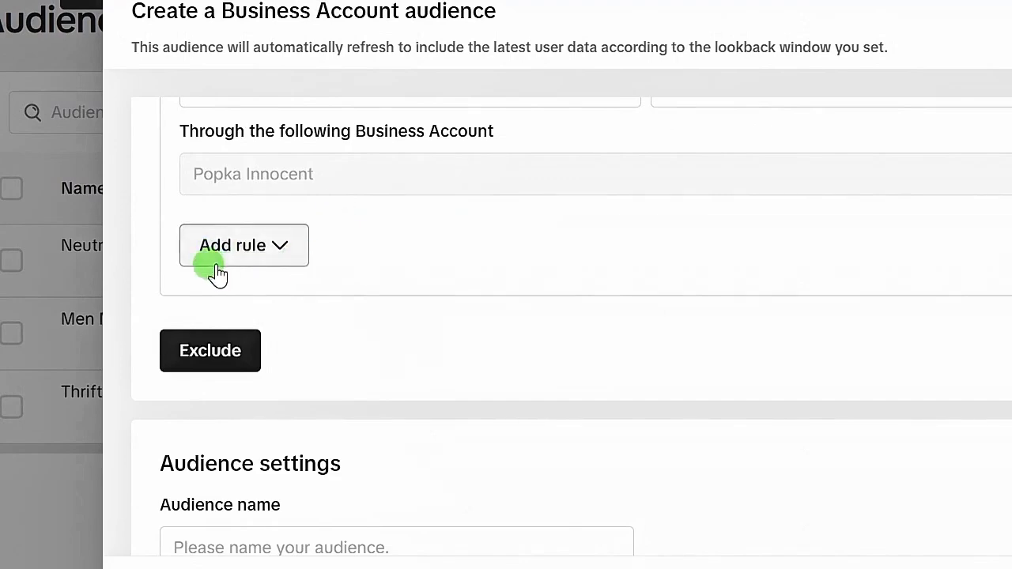
click(280, 250)
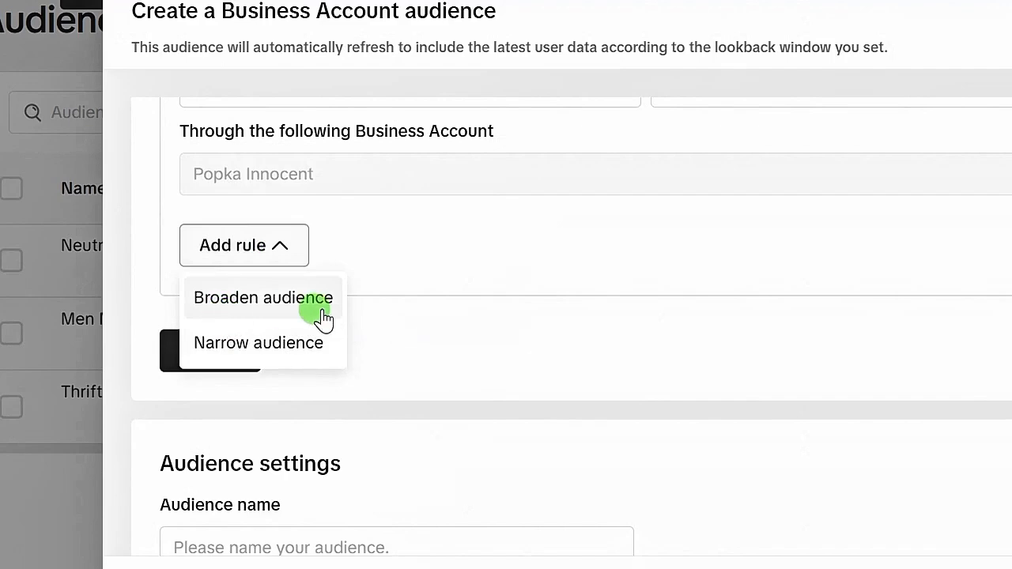
click(255, 300)
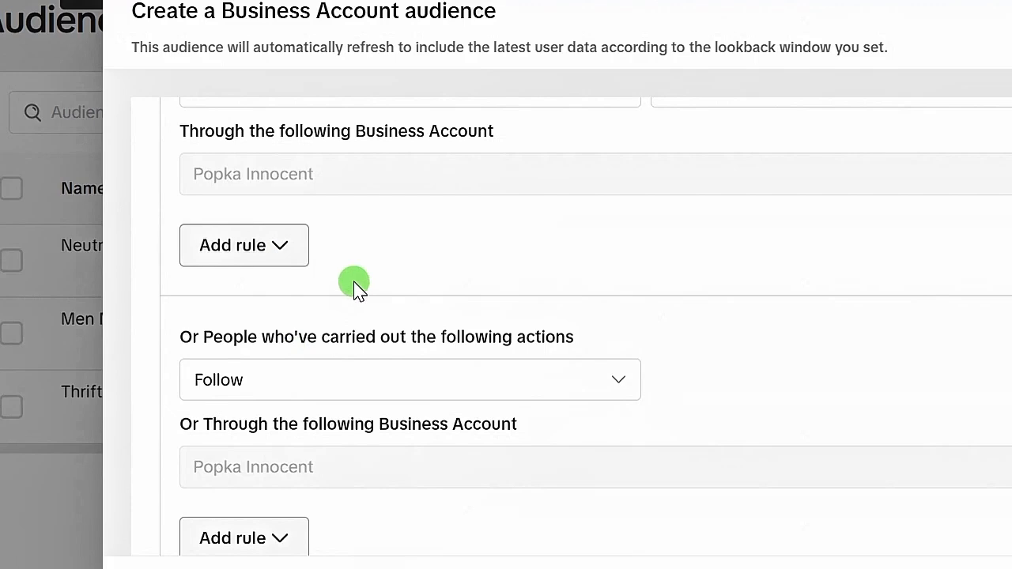
Set the second inclusion rule to people with Engagement in the past 30 days
scroll(354, 285, up, 2)
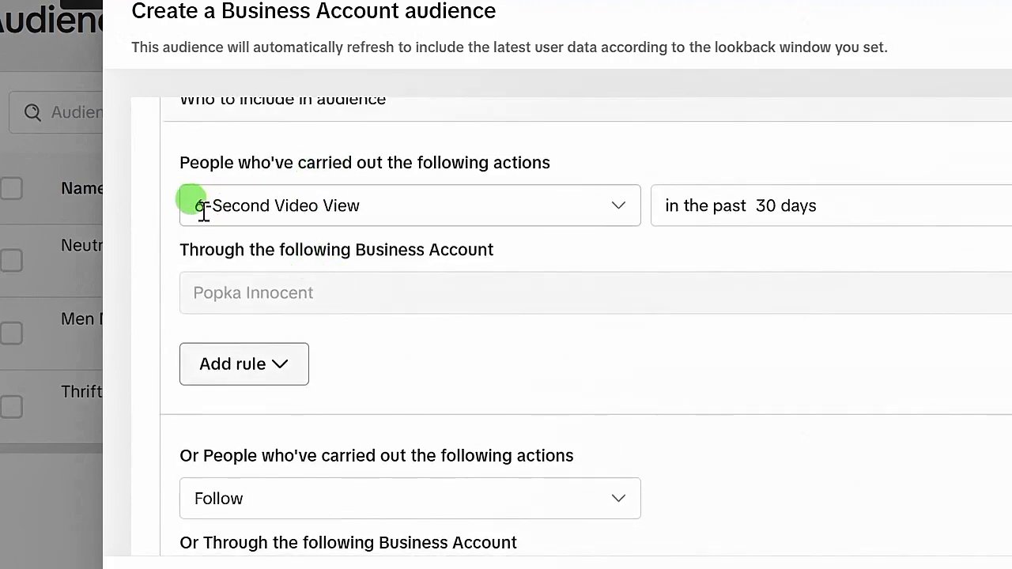
scroll(226, 355, down, 3)
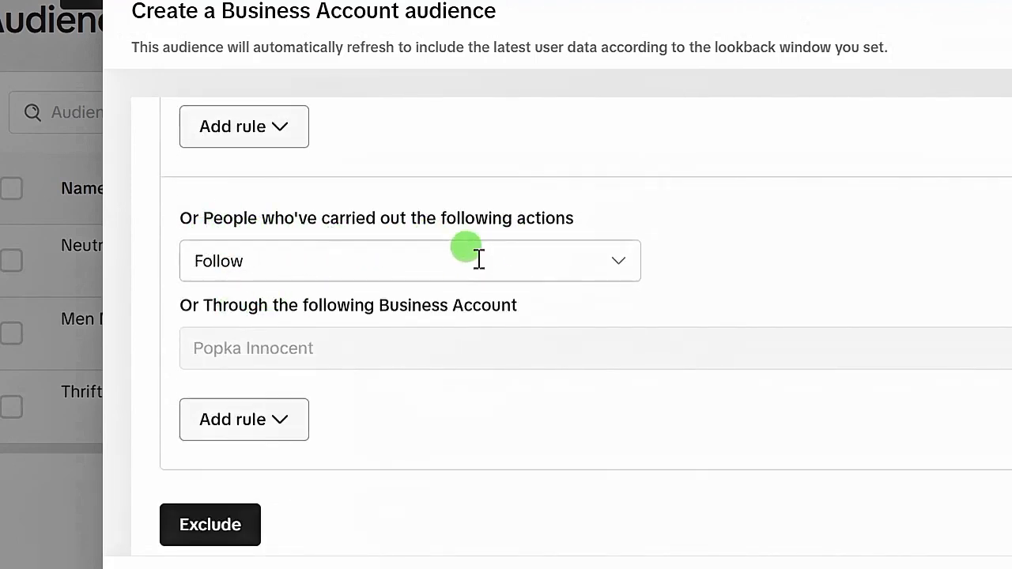
scroll(244, 181, up, 3)
scroll(237, 311, down, 3)
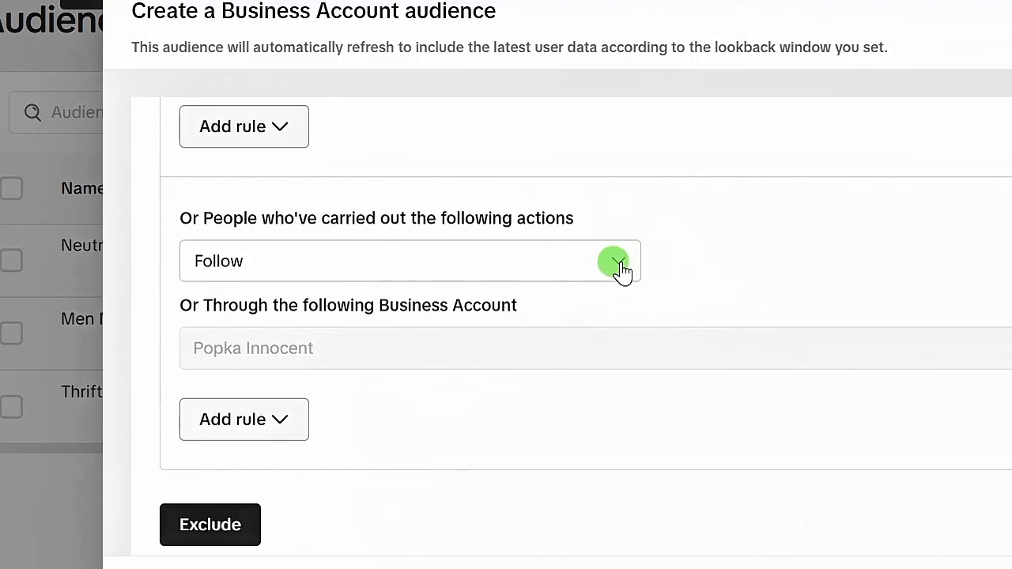
click(620, 269)
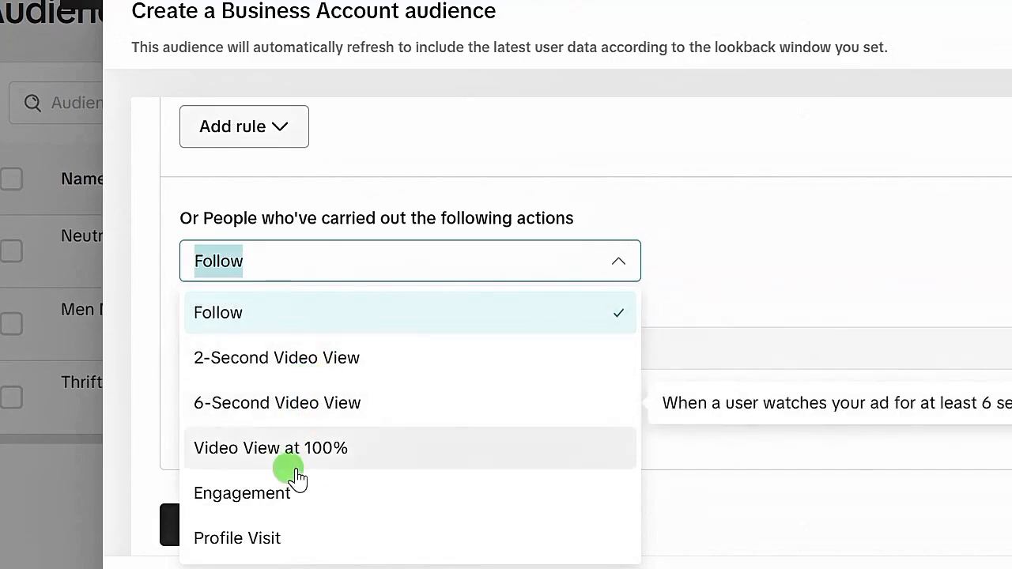
scroll(269, 475, down, 1)
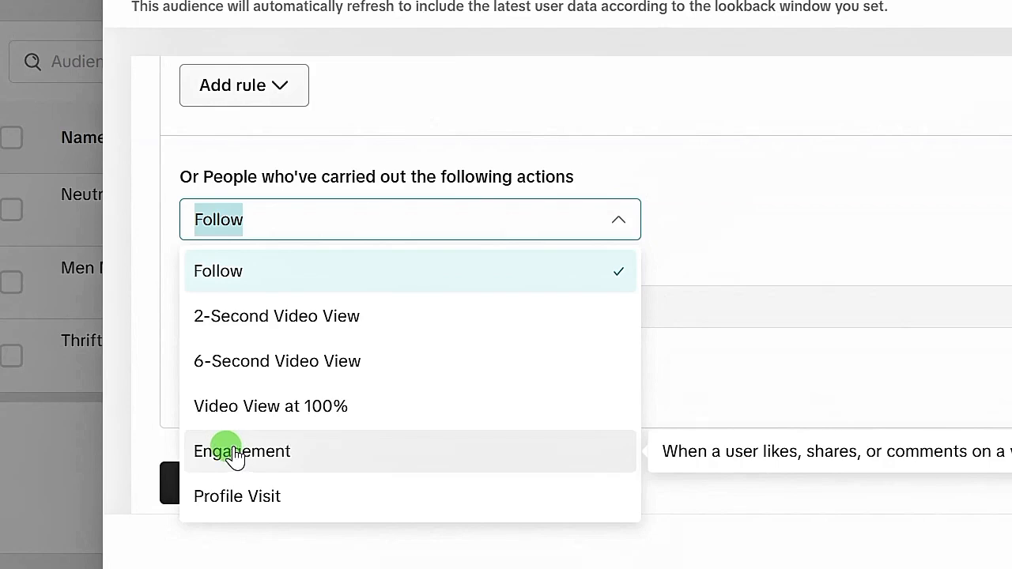
click(237, 455)
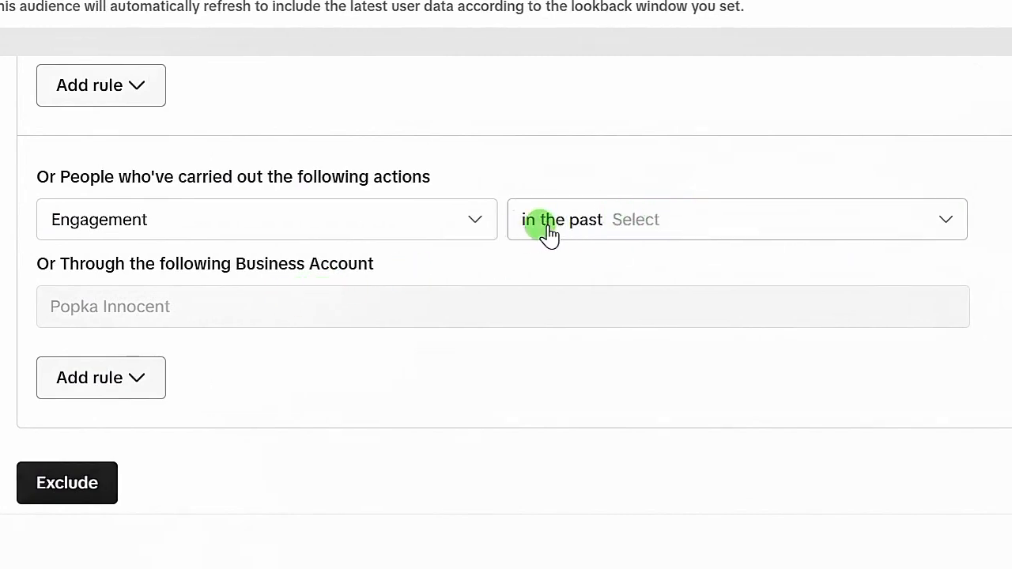
click(942, 223)
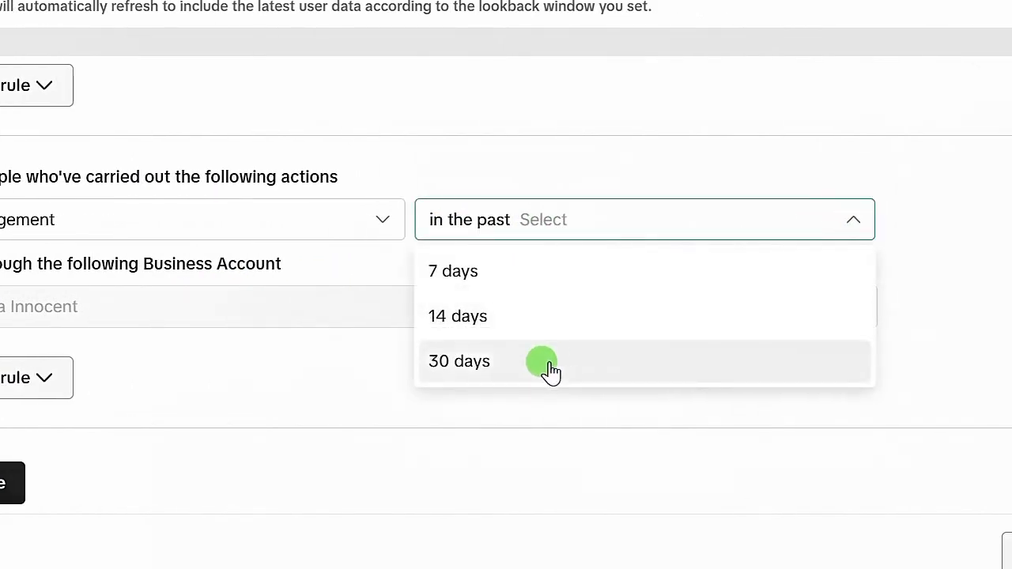
click(490, 361)
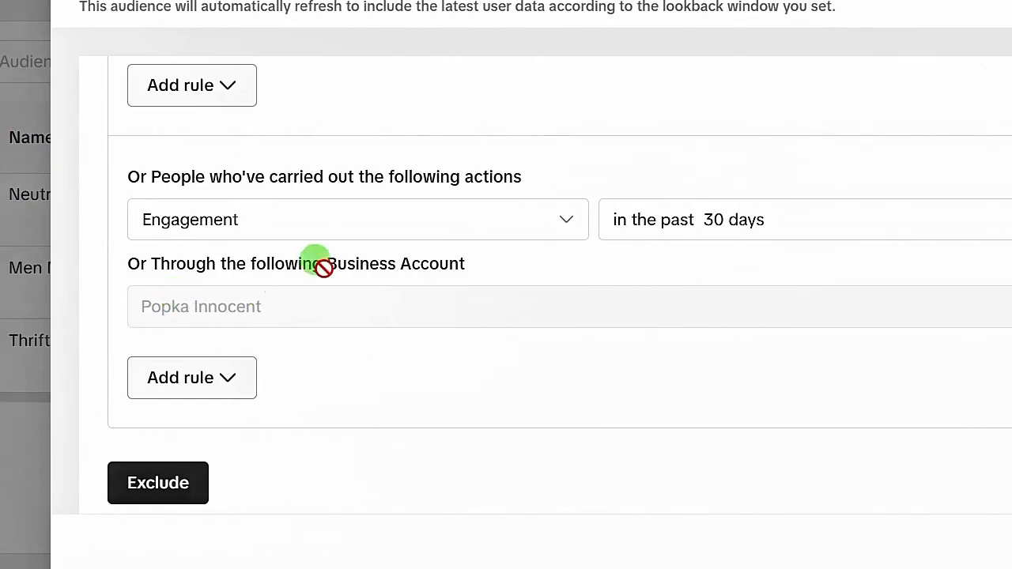
Add a third rule that broadens the audience, with Follow as its action, and review the inclusion rules
scroll(203, 262, down, 2)
scroll(203, 140, down, 2)
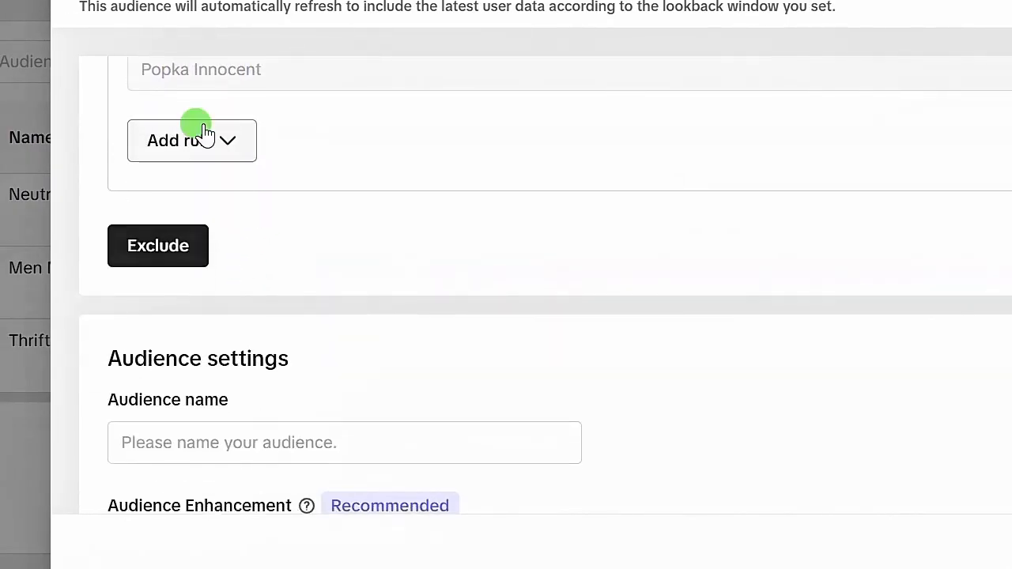
click(227, 143)
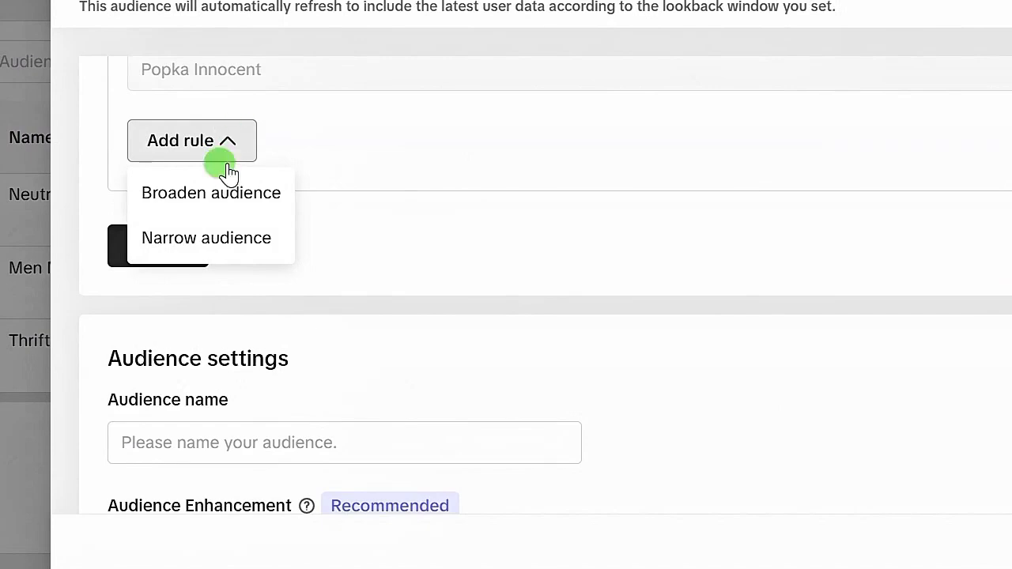
click(204, 195)
scroll(237, 238, down, 2)
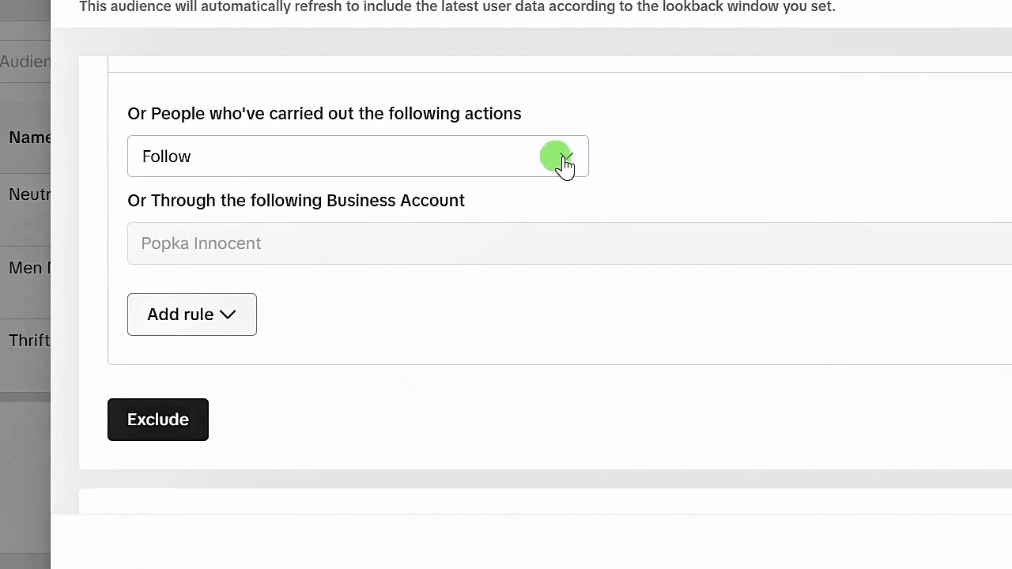
click(564, 161)
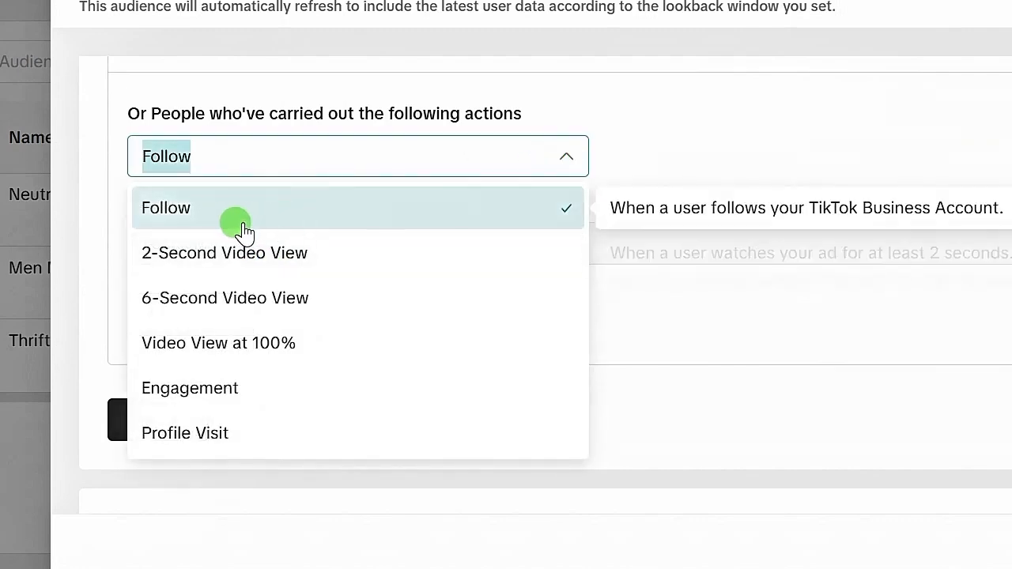
click(229, 222)
scroll(289, 266, down, 2)
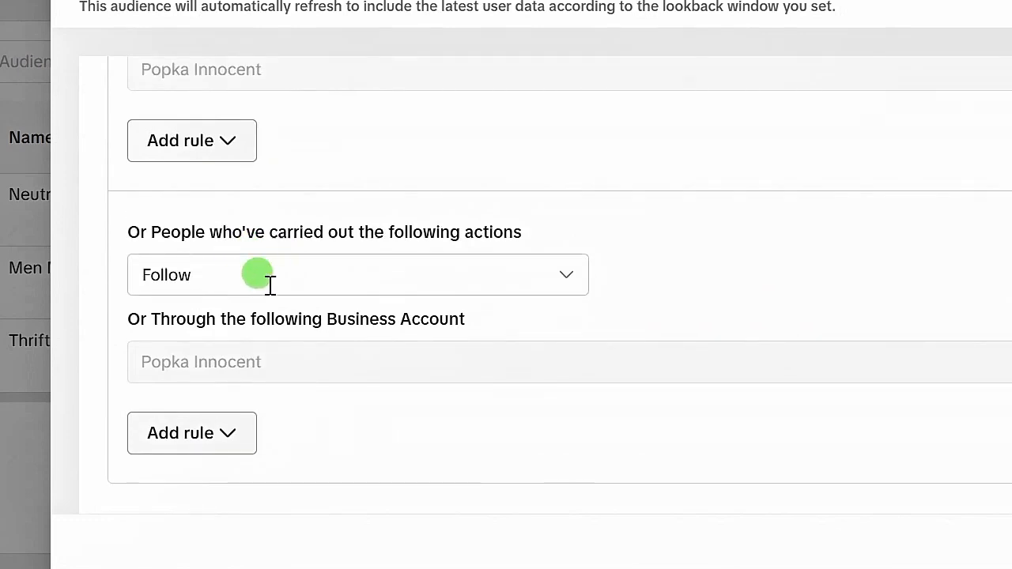
scroll(272, 286, down, 2)
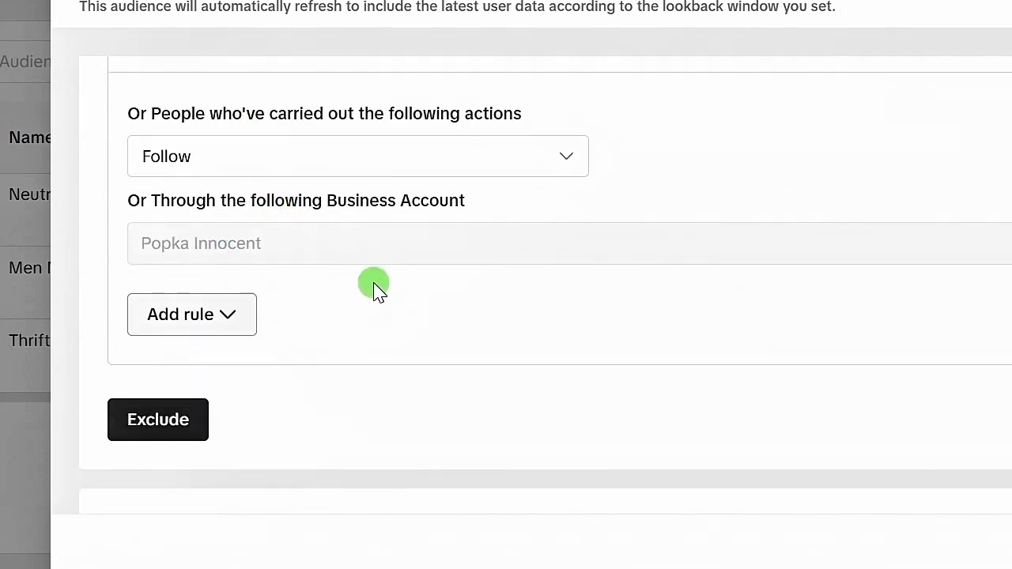
scroll(347, 316, up, 5)
scroll(332, 320, down, 2)
scroll(328, 308, up, 5)
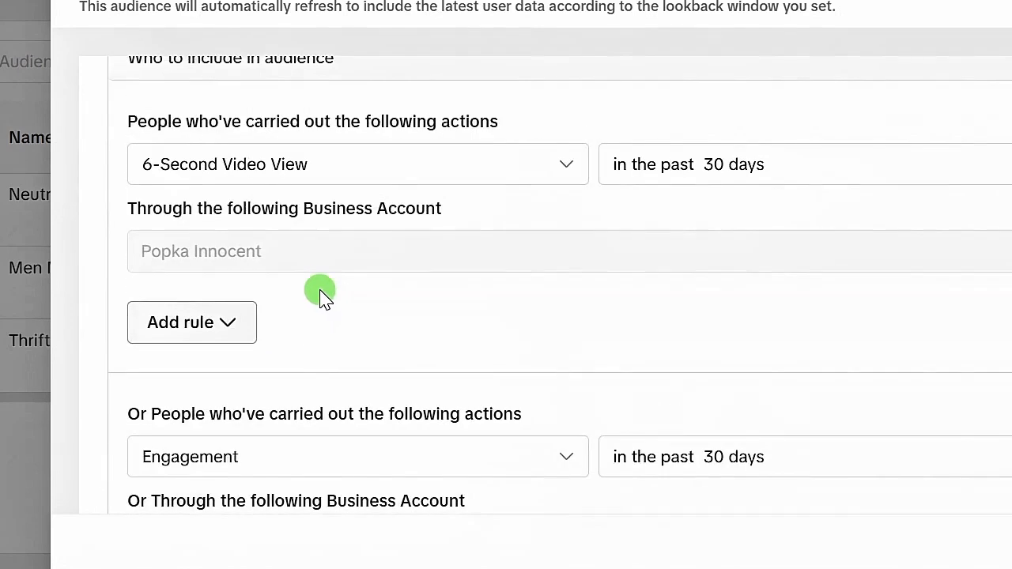
Name the new audience "Custom audience", confirm its creation and check its availability in the audience list
scroll(328, 293, down, 7)
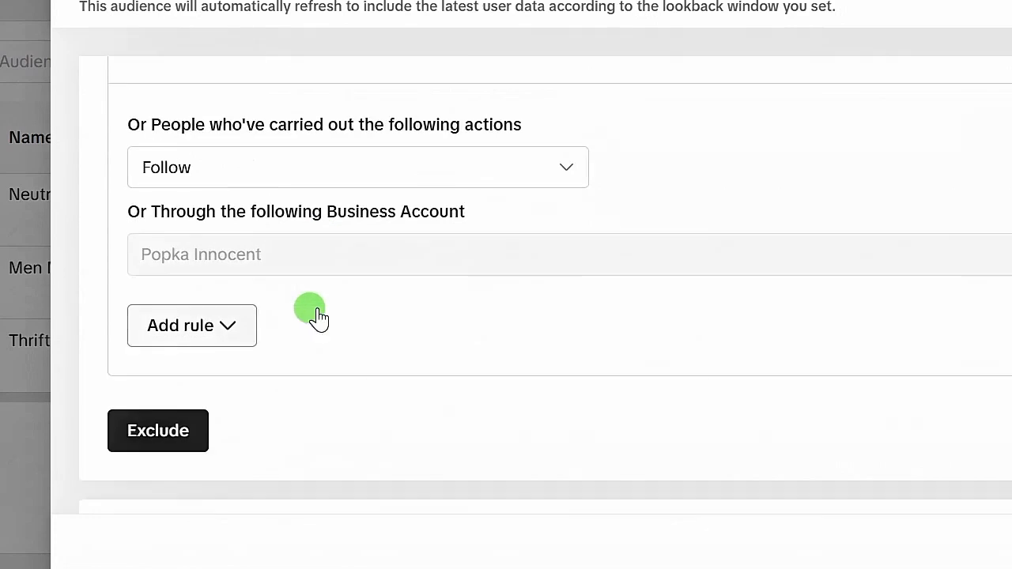
scroll(312, 312, down, 3)
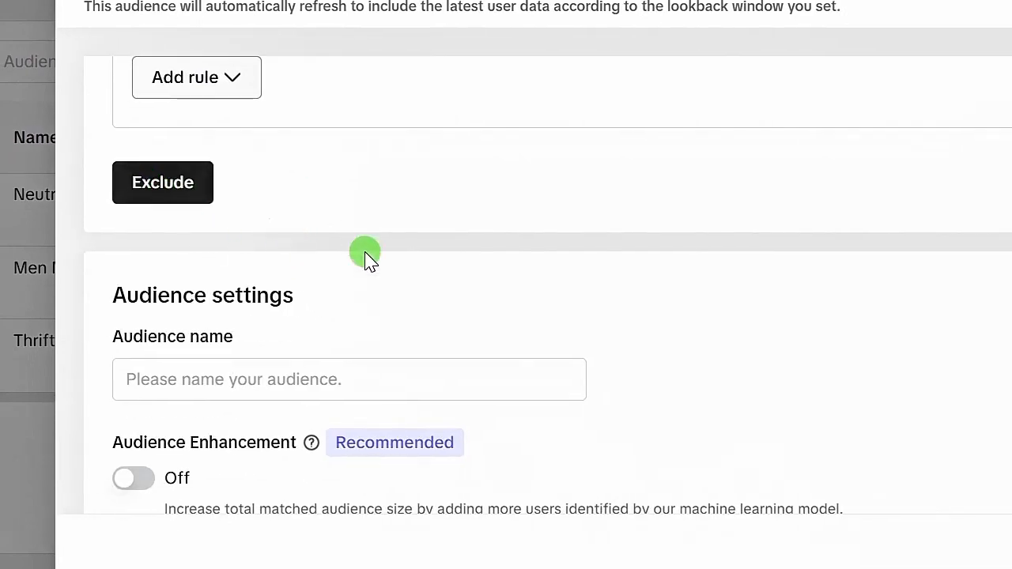
scroll(340, 261, down, 2)
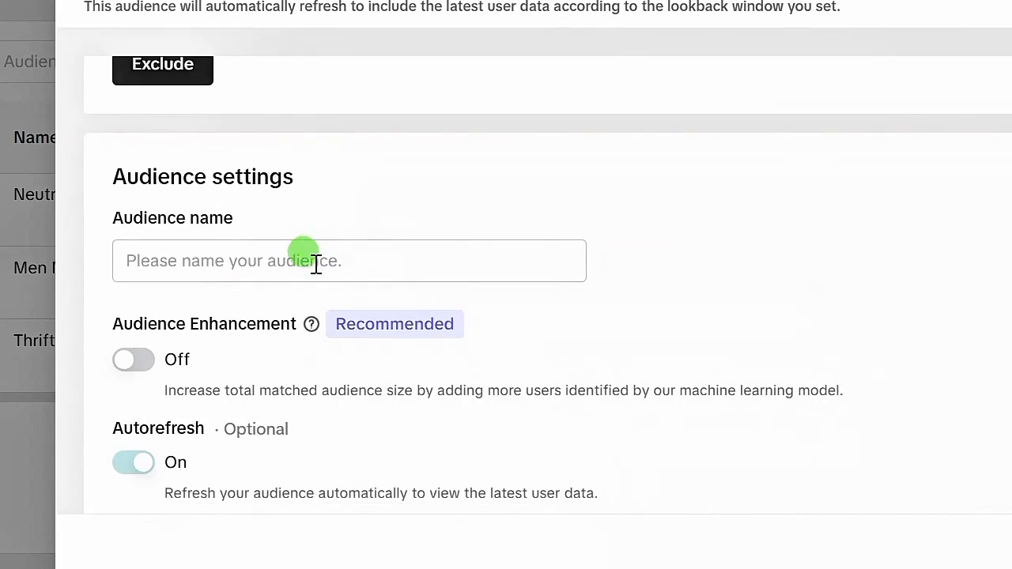
scroll(315, 263, up, 2)
scroll(271, 267, down, 2)
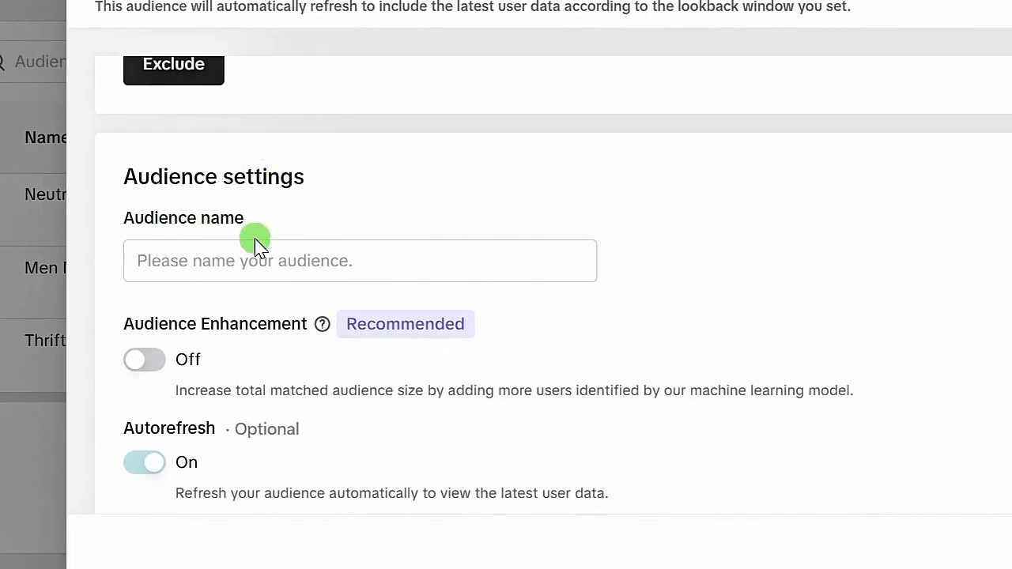
click(160, 263)
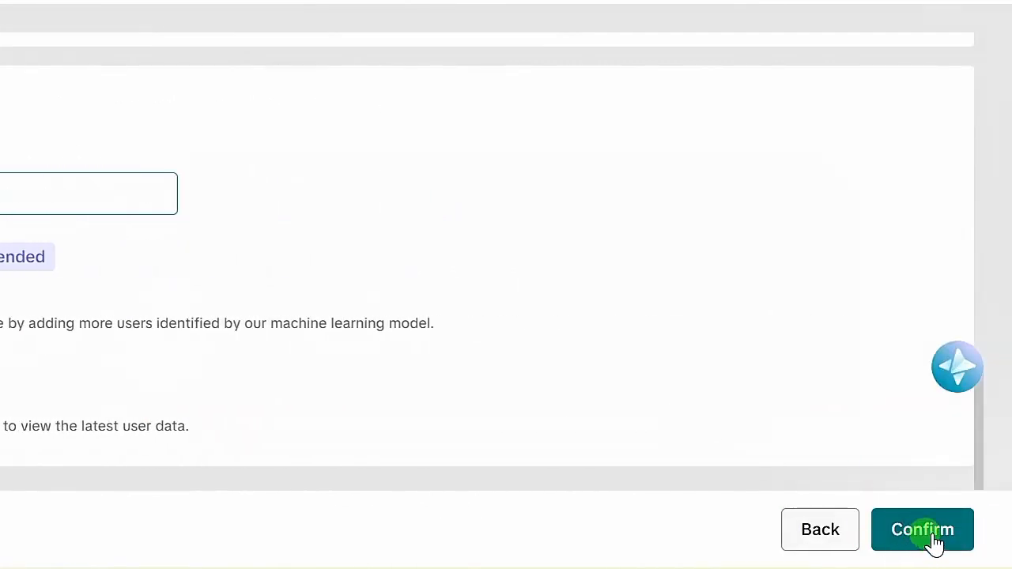
click(922, 530)
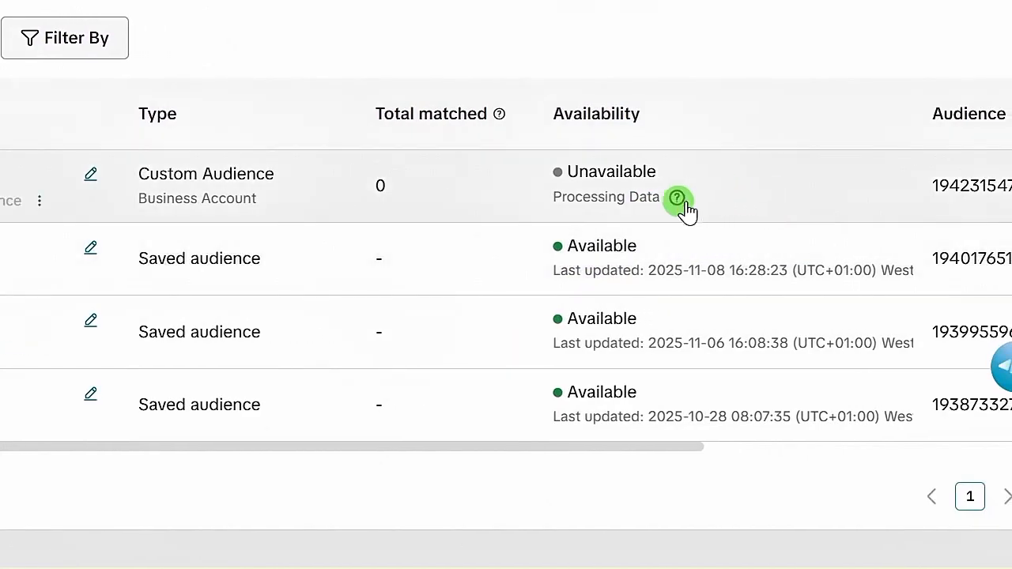
mouse_move(680, 208)
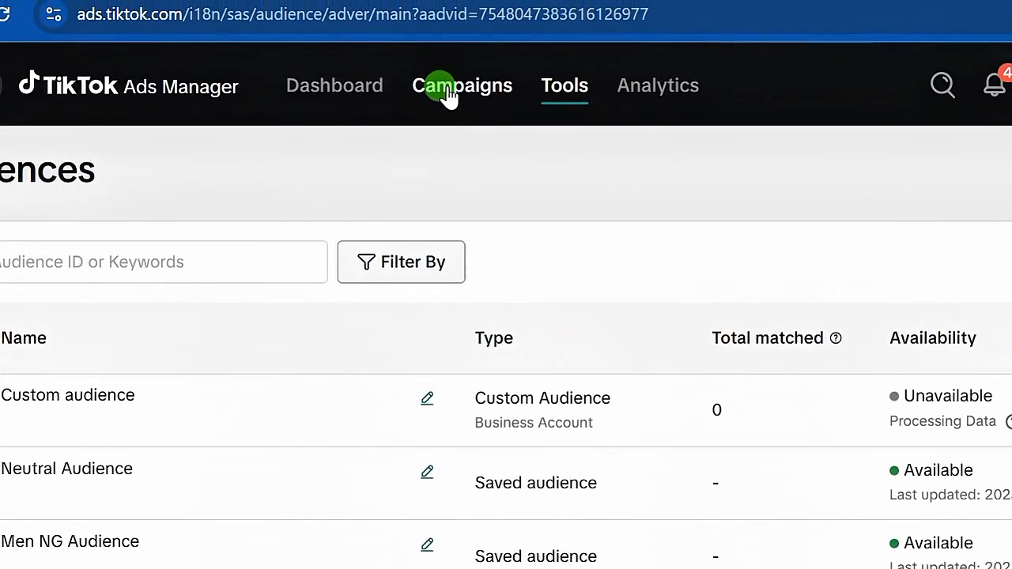
Create a new campaign with the Lead generation objective and the Manual campaign setup
click(56, 24)
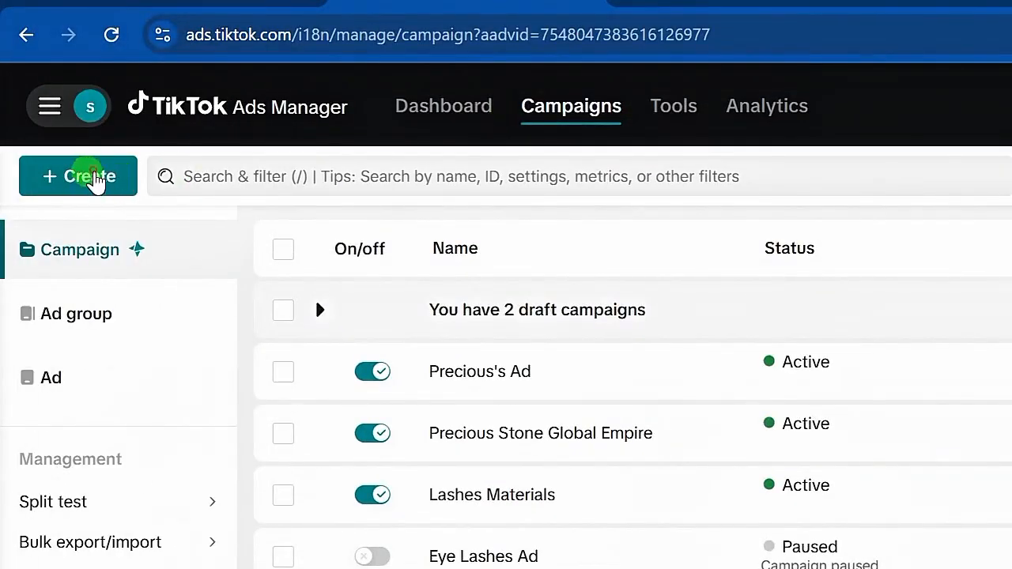
click(95, 180)
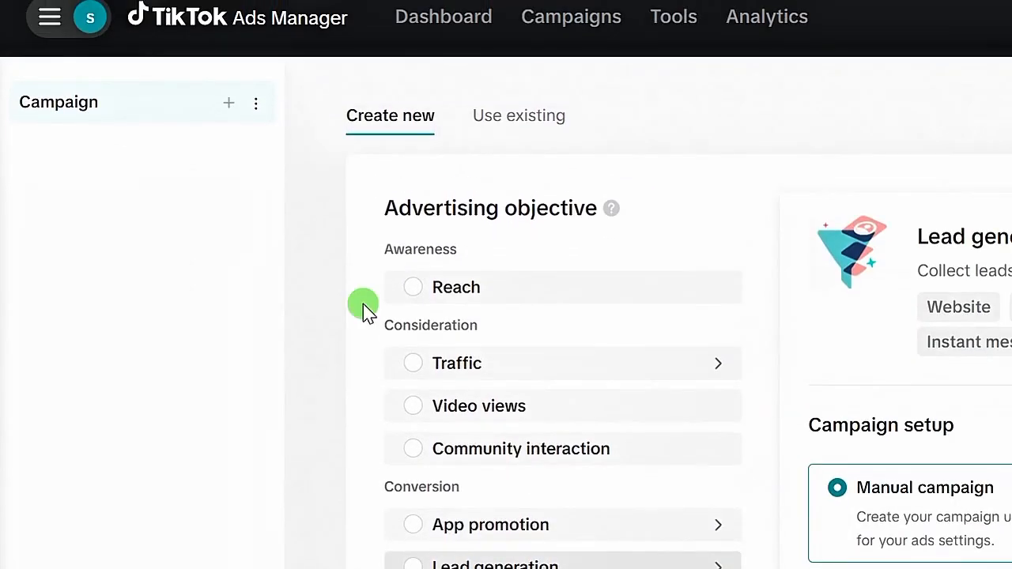
click(581, 407)
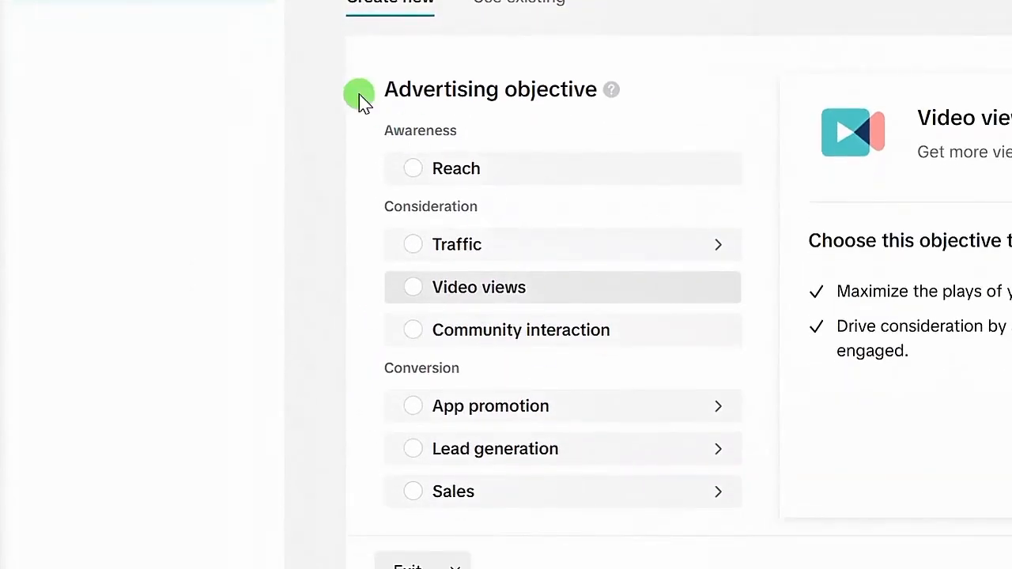
scroll(379, 391, down, 1)
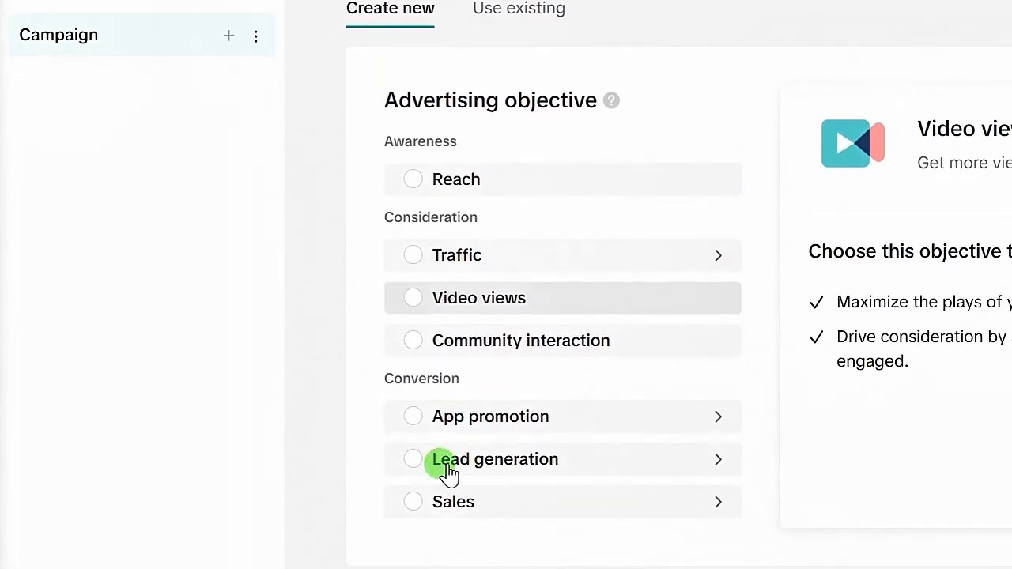
click(413, 507)
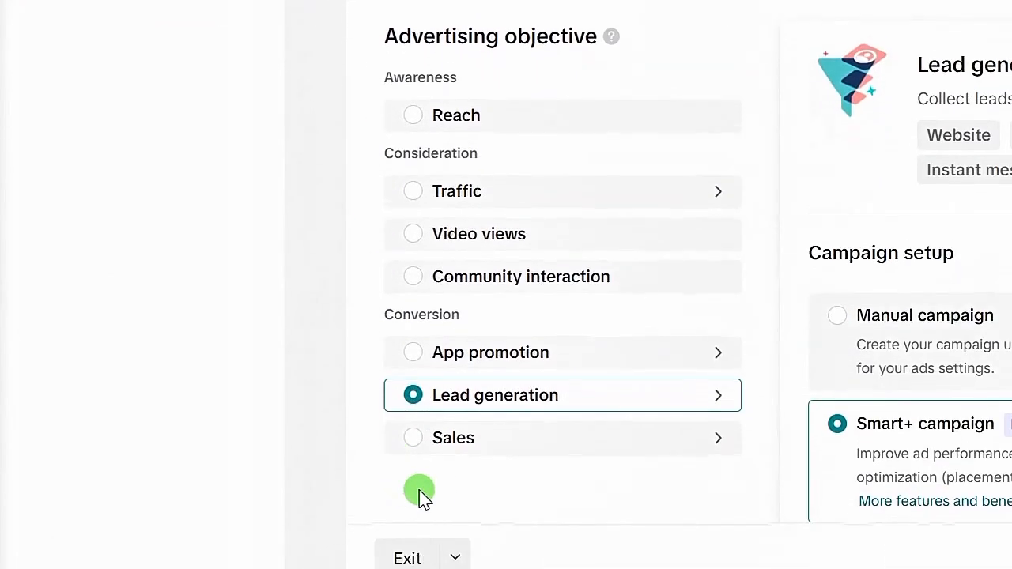
scroll(418, 498, down, 3)
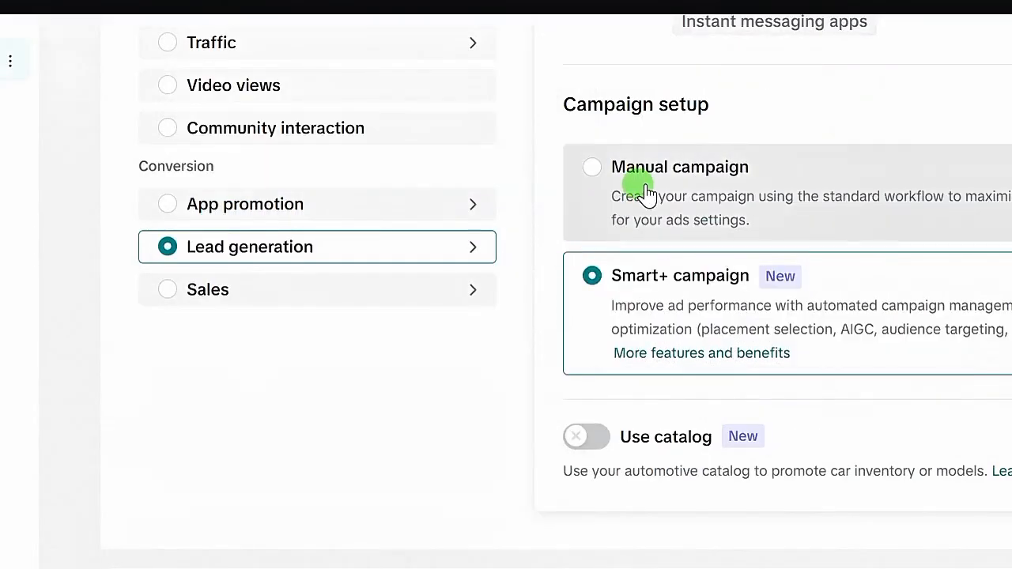
click(892, 71)
Review the campaign's objective, name and budget settings, and continue to the ad group setup
scroll(422, 521, down, 5)
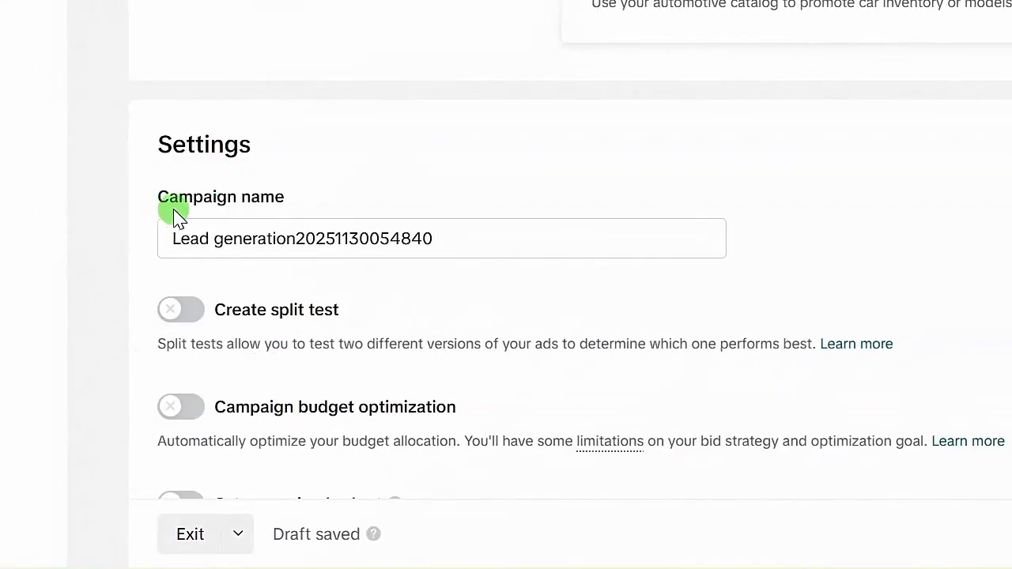
drag(434, 239, 196, 240)
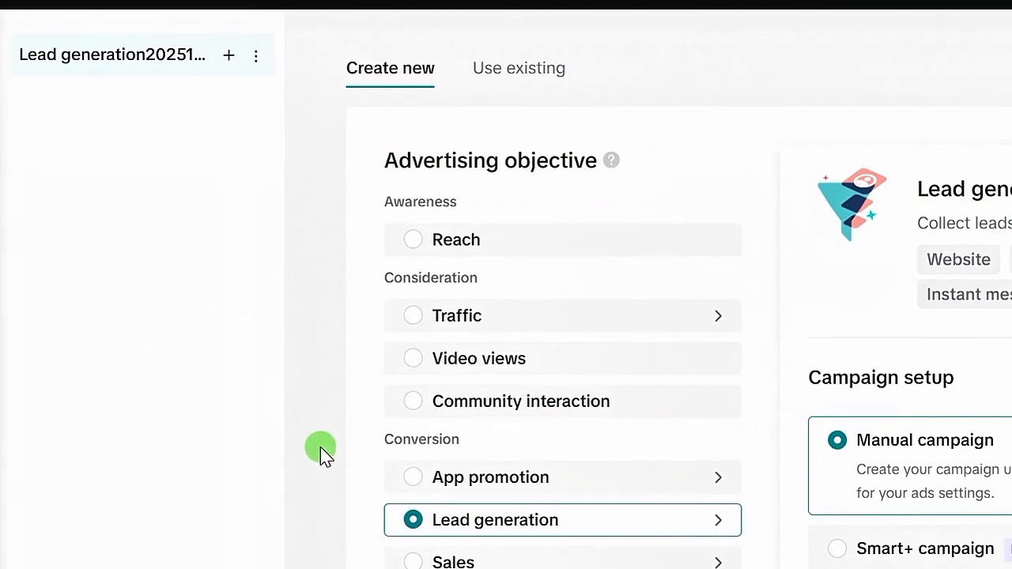
scroll(319, 454, down, 5)
scroll(342, 490, down, 2)
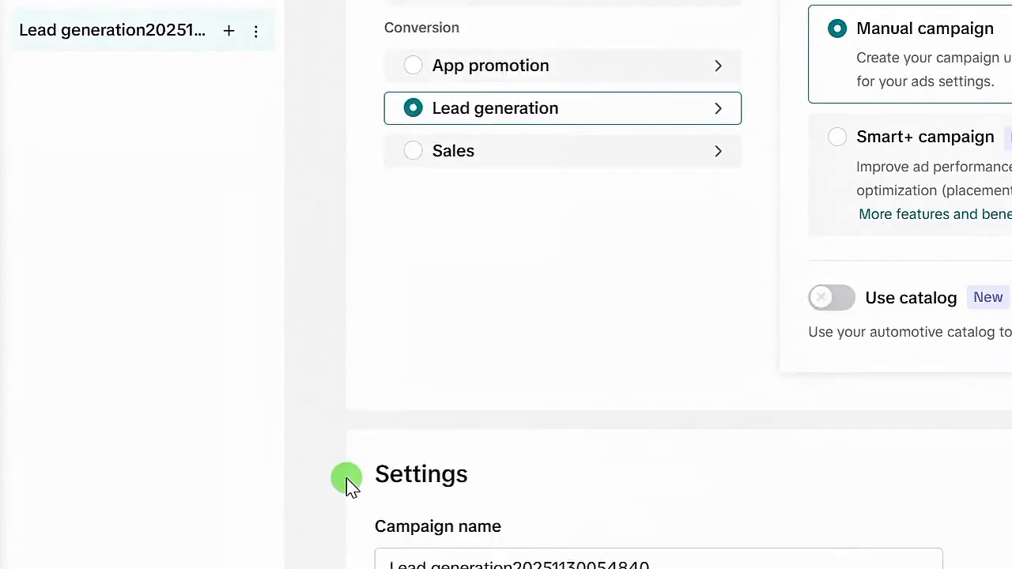
scroll(350, 422, up, 5)
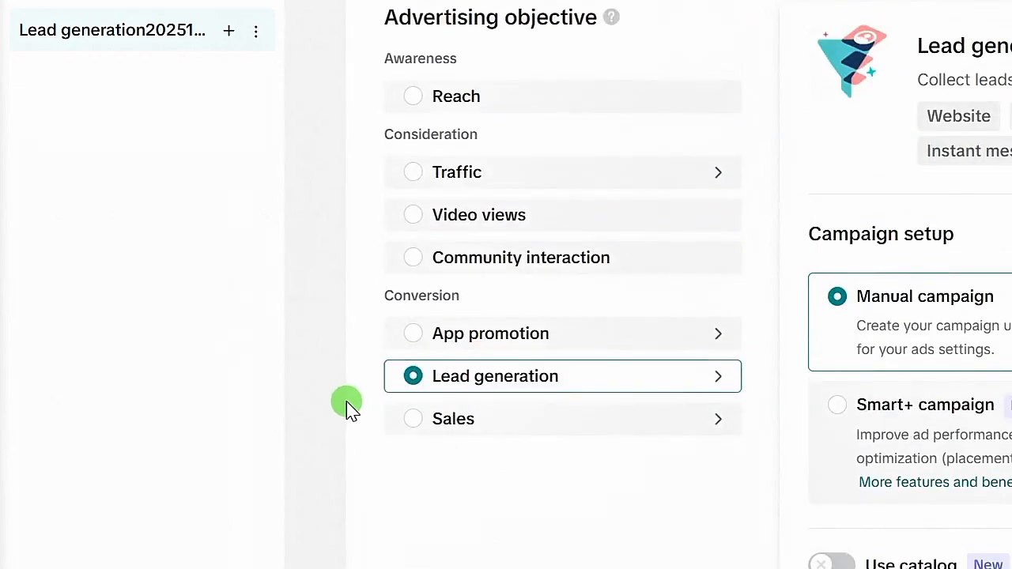
scroll(373, 433, down, 10)
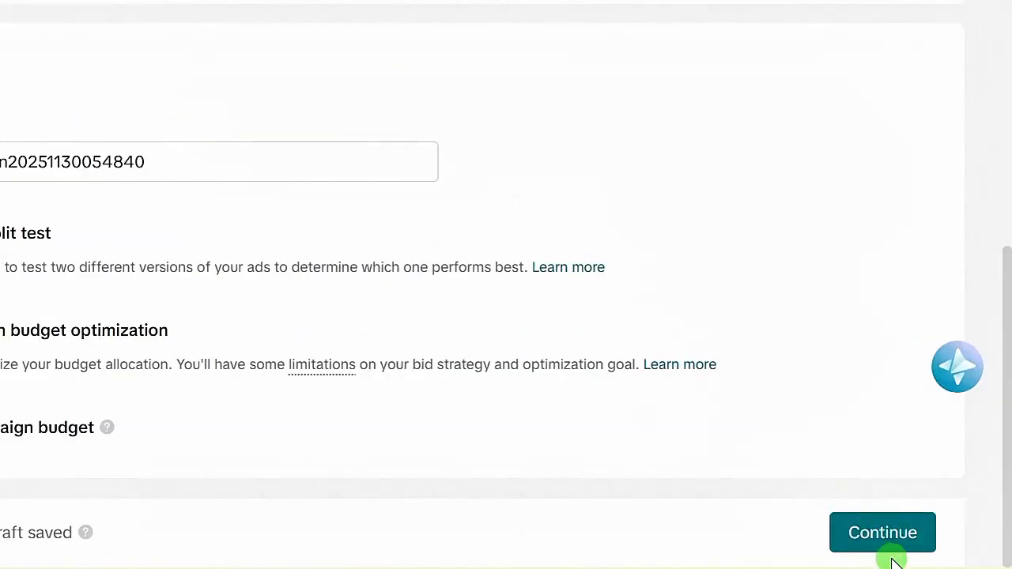
click(882, 537)
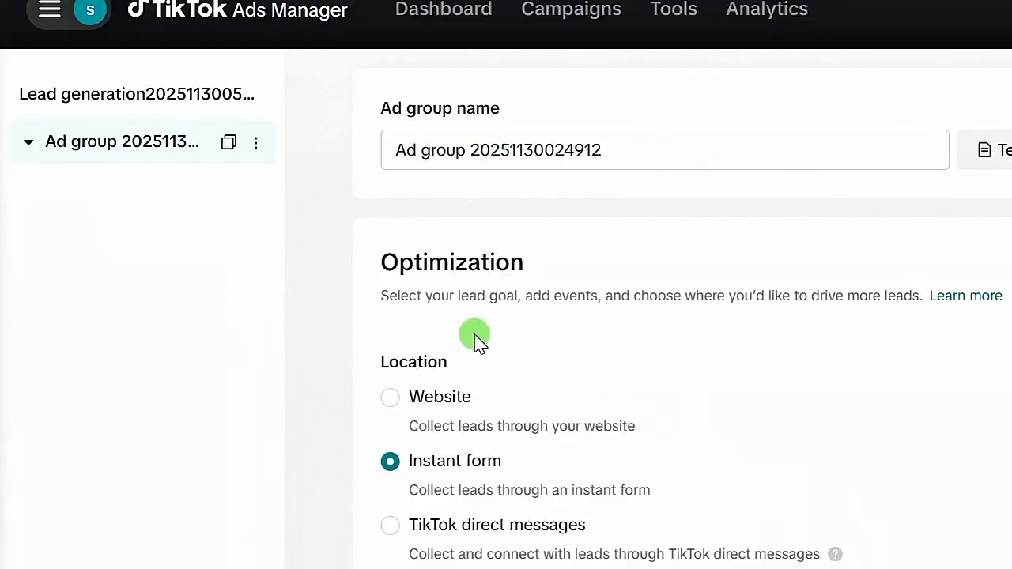
Set the ad group's optimization location to TikTok direct messages
scroll(528, 401, down, 2)
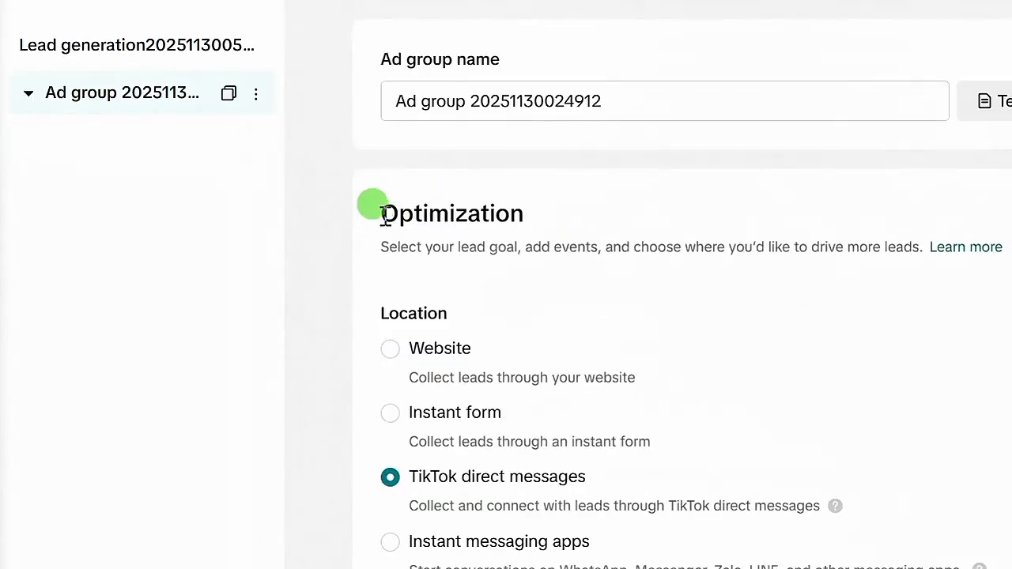
scroll(574, 384, down, 3)
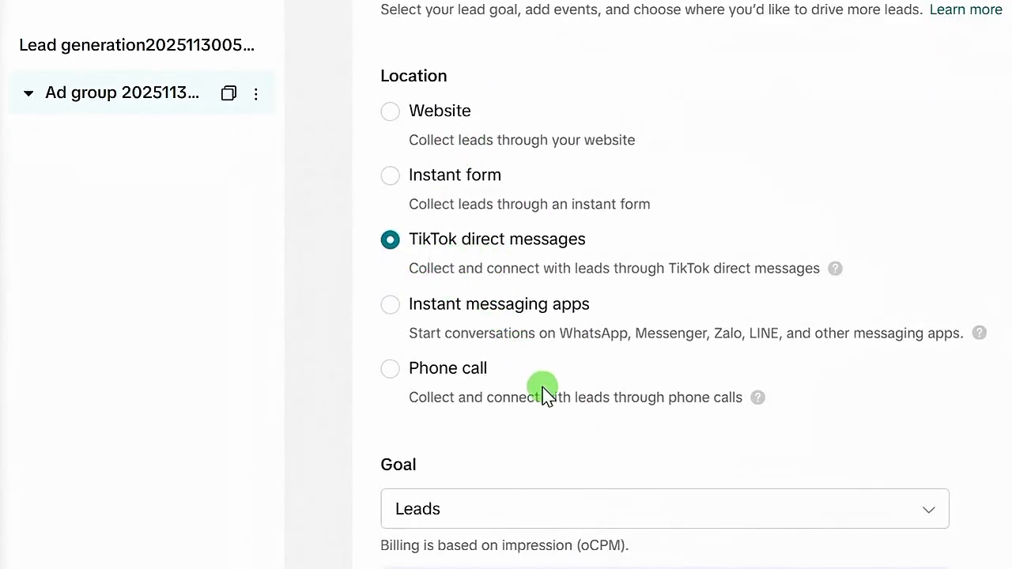
Look through the saved audiences offered for the ad group's targeting without applying one
scroll(542, 393, down, 10)
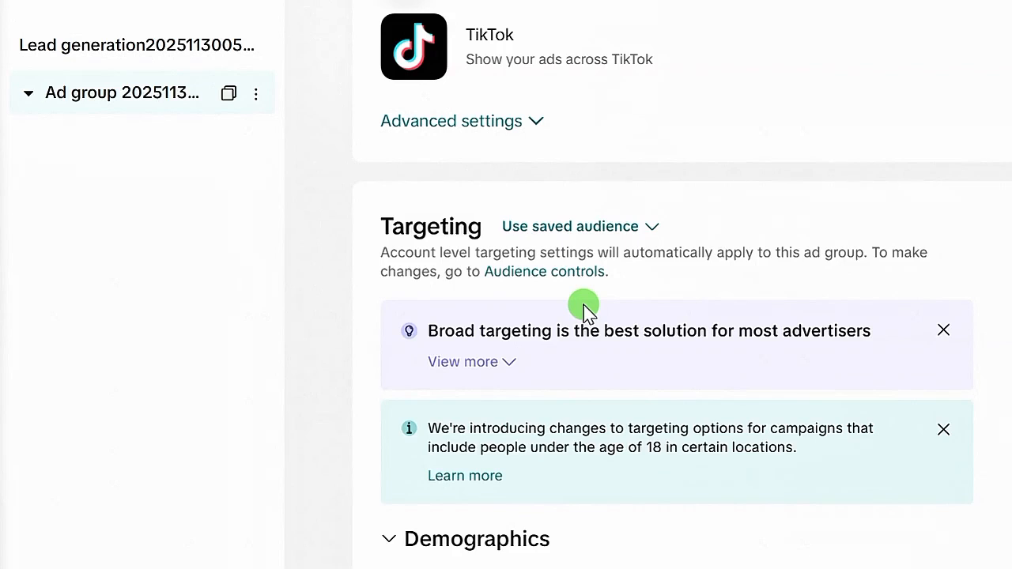
click(515, 228)
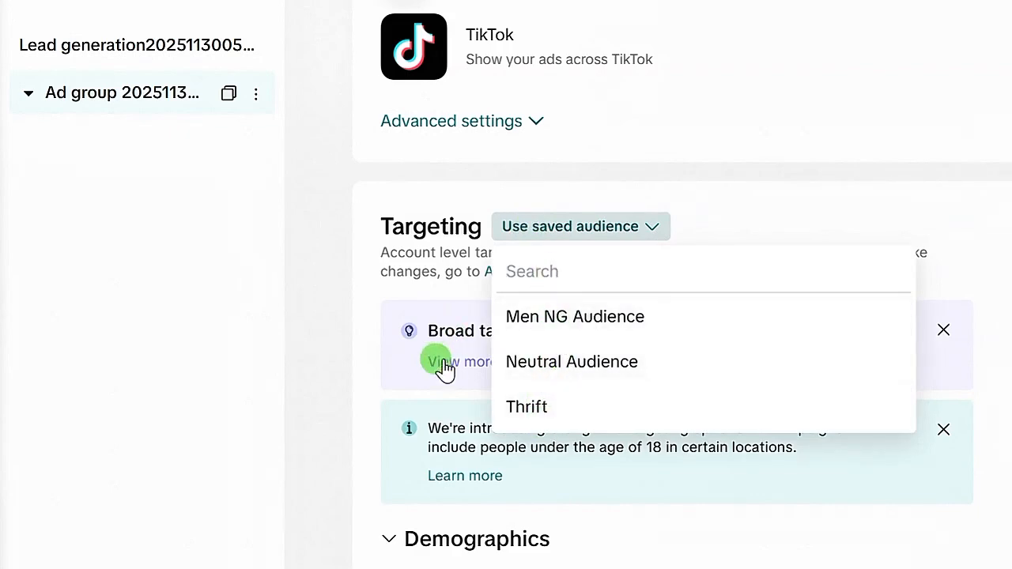
click(360, 373)
Examine the ad group's demographic targeting: location, age, gender, languages and spending power
scroll(359, 392, down, 3)
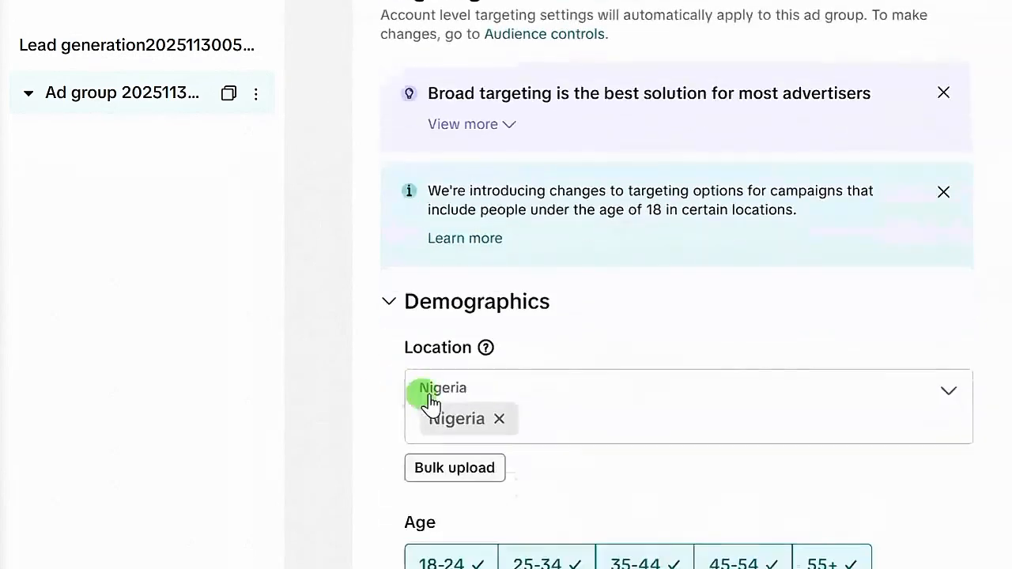
scroll(413, 361, down, 2)
scroll(486, 340, up, 2)
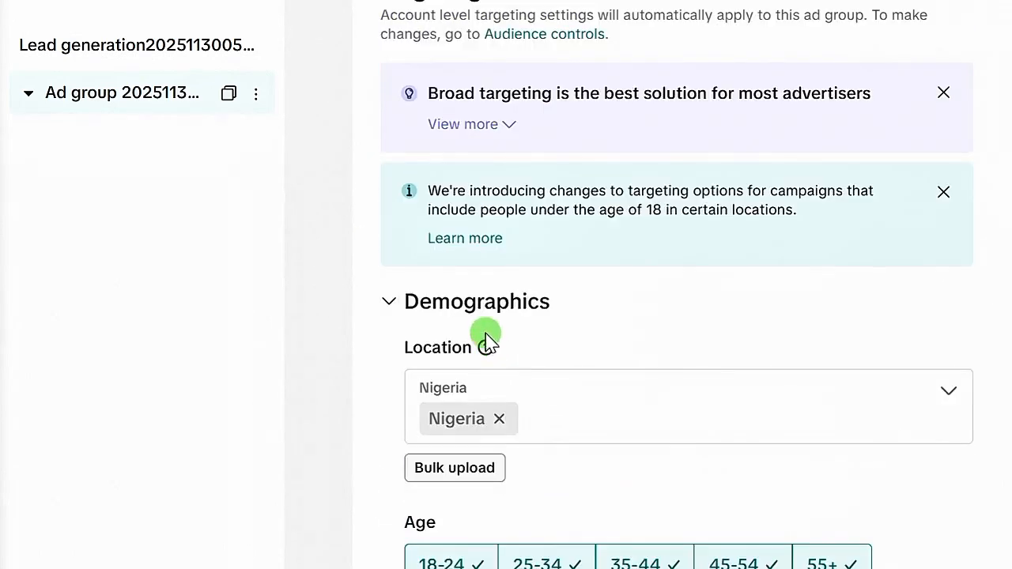
scroll(504, 369, down, 5)
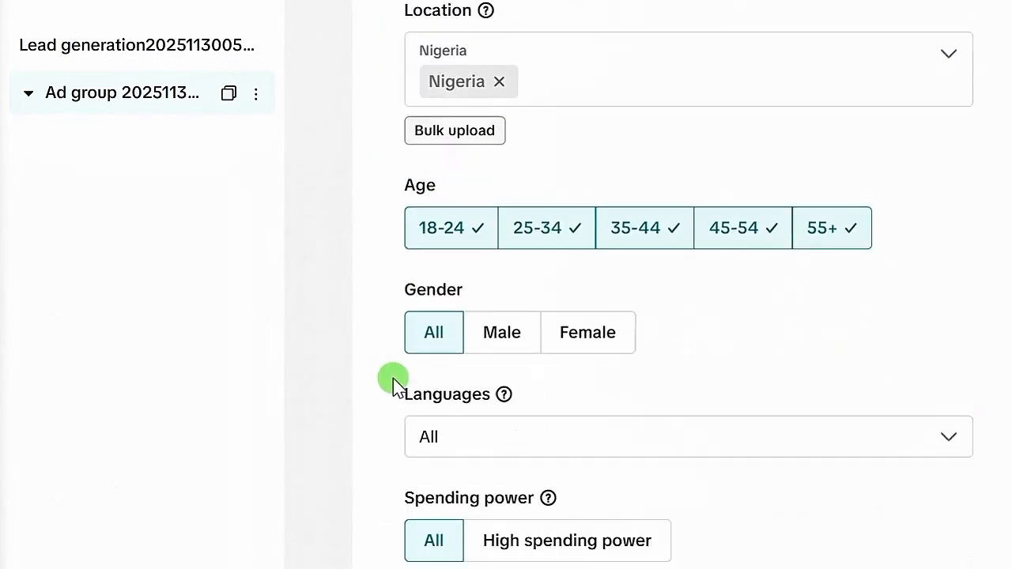
scroll(359, 371, down, 2)
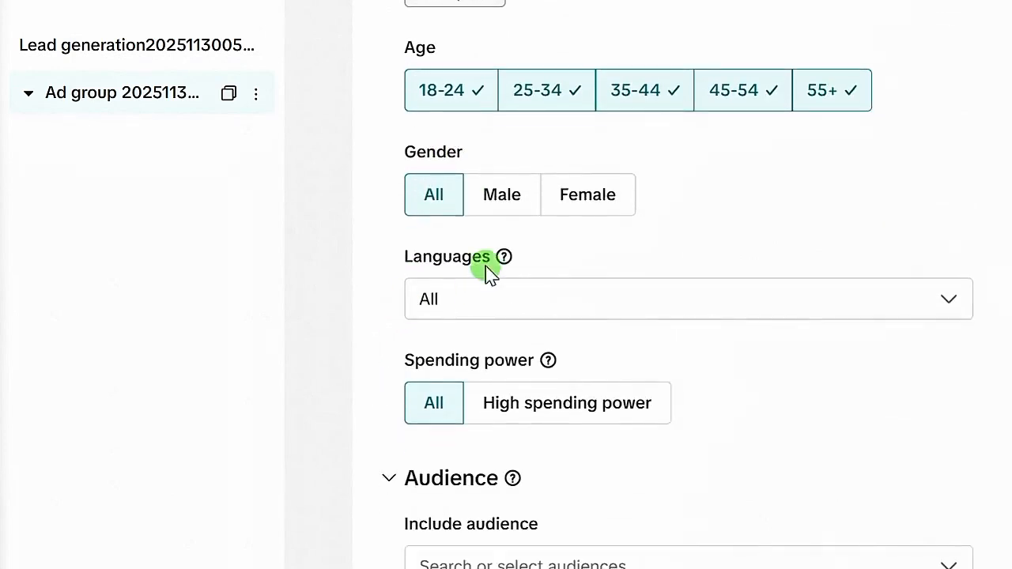
scroll(481, 274, up, 2)
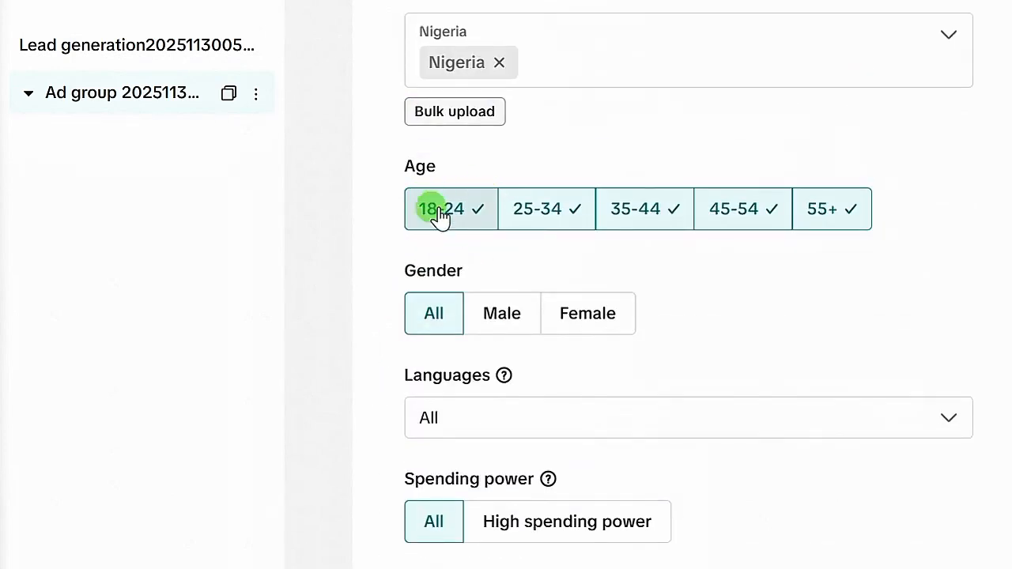
scroll(401, 318, up, 2)
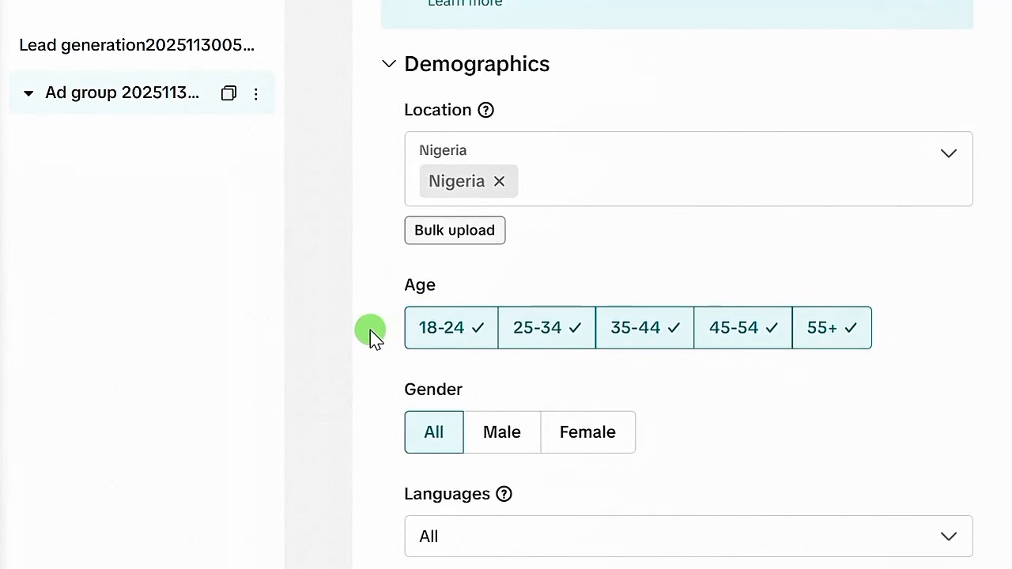
scroll(370, 331, down, 2)
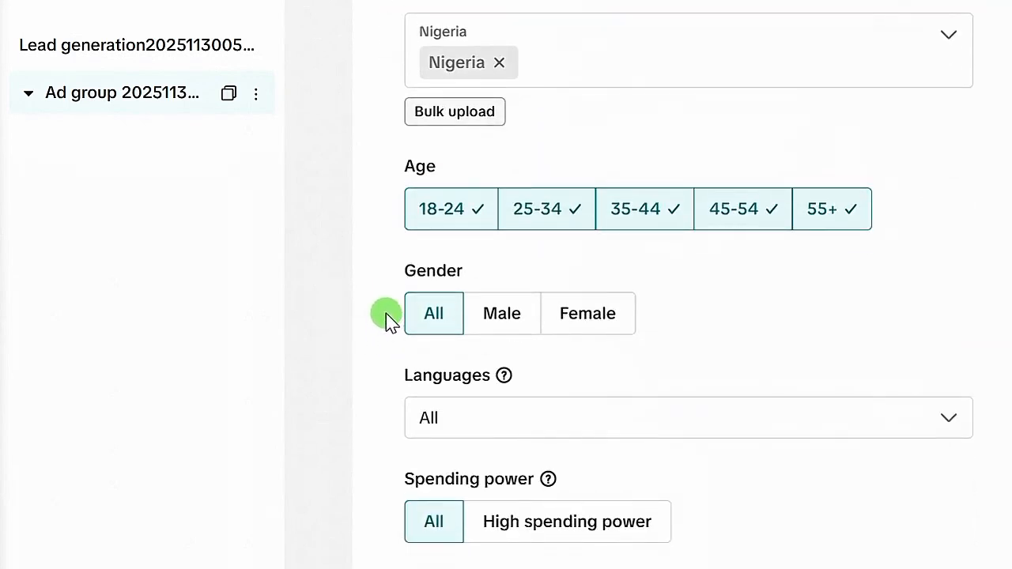
Check the custom and lookalike audiences that can be included in the ad group, and close the list without selecting any
scroll(386, 320, down, 6)
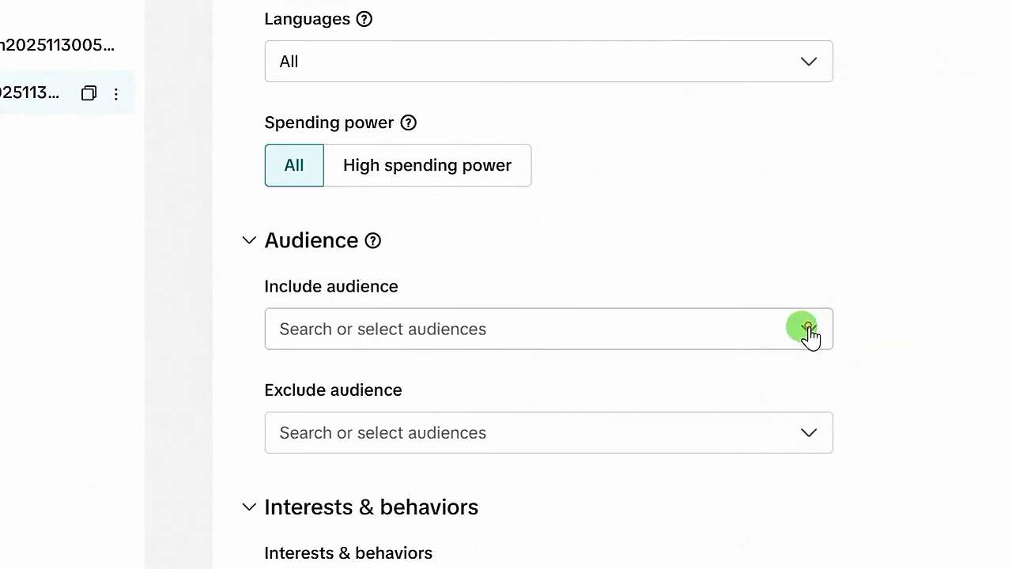
click(808, 328)
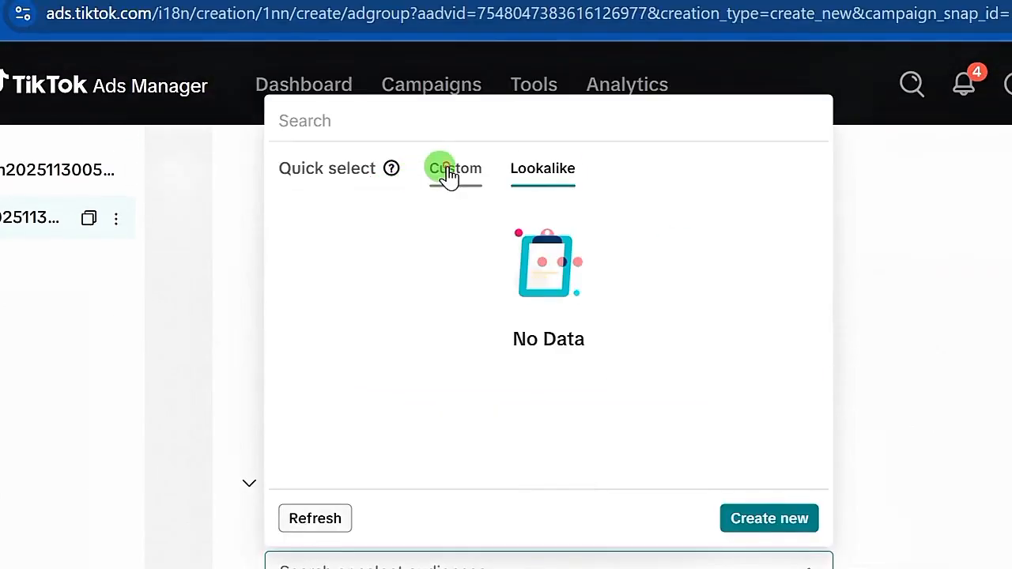
click(451, 173)
click(450, 180)
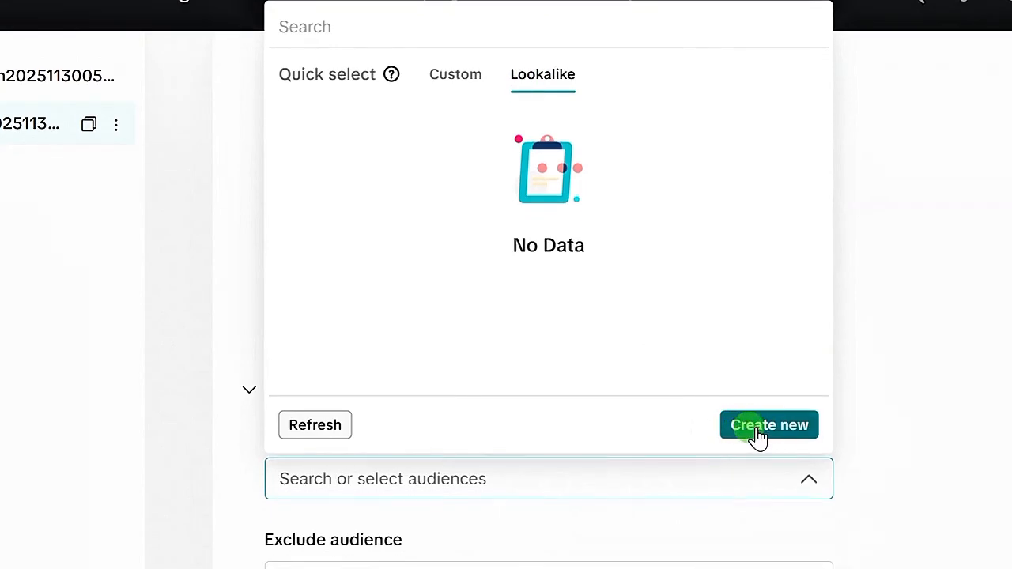
click(226, 311)
Examine the ad group's interests and behaviors targeting, including the recommended categories
scroll(341, 388, down, 5)
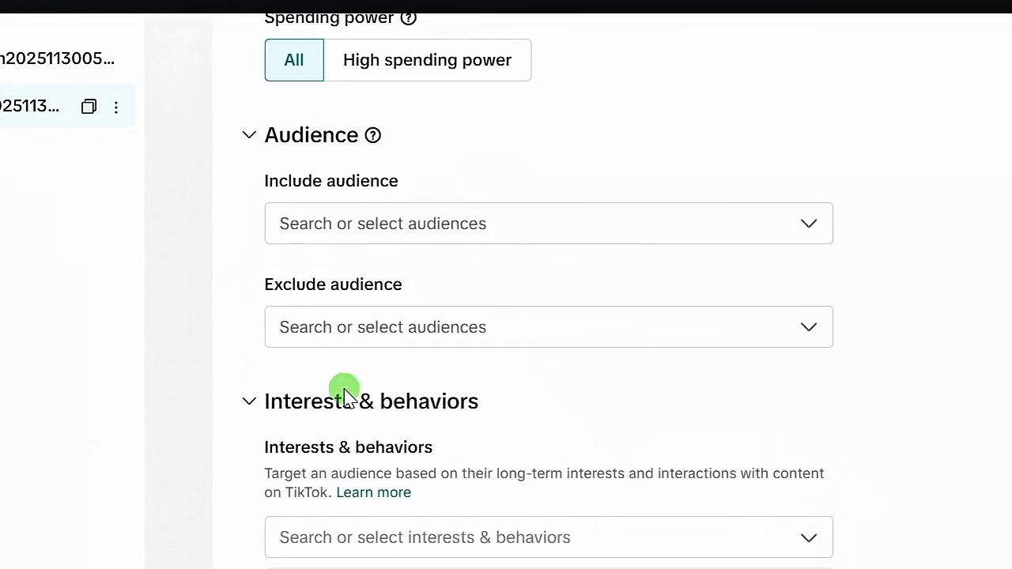
scroll(297, 378, down, 4)
scroll(232, 391, up, 2)
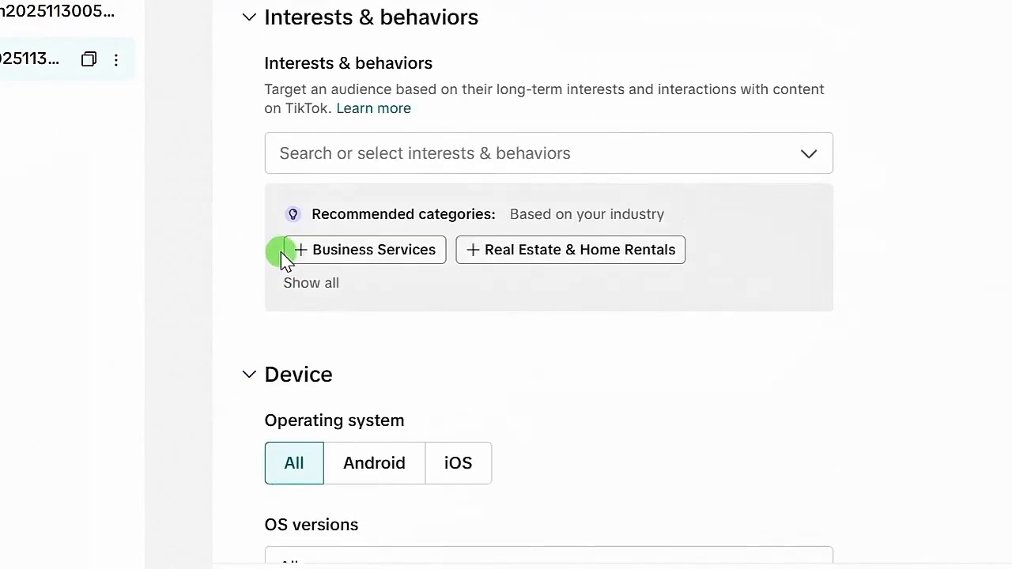
Examine the ad group's device targeting options, from operating system and connection type to device price, and return to its lead collection and goal settings
scroll(311, 204, down, 2)
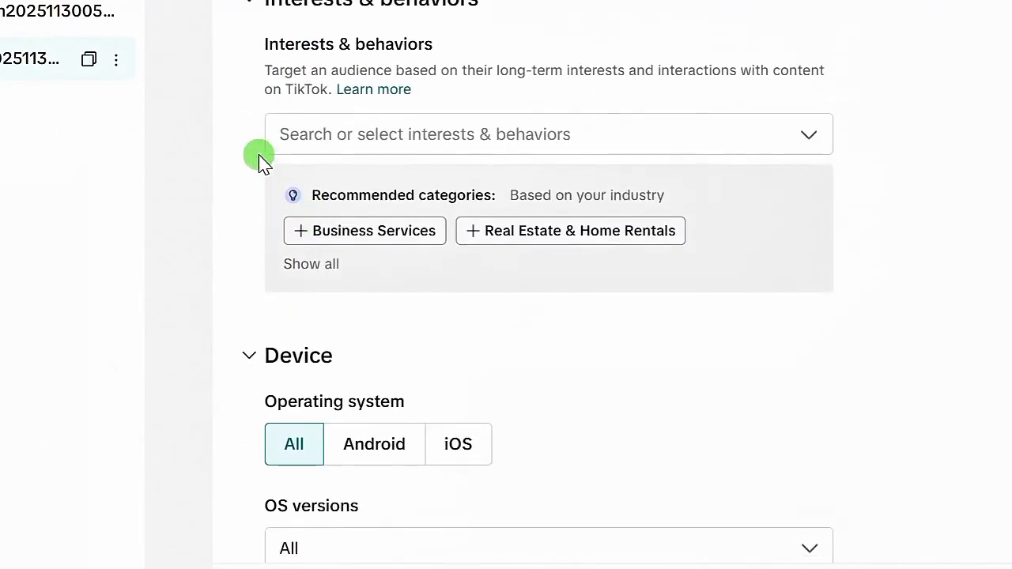
scroll(256, 198, up, 2)
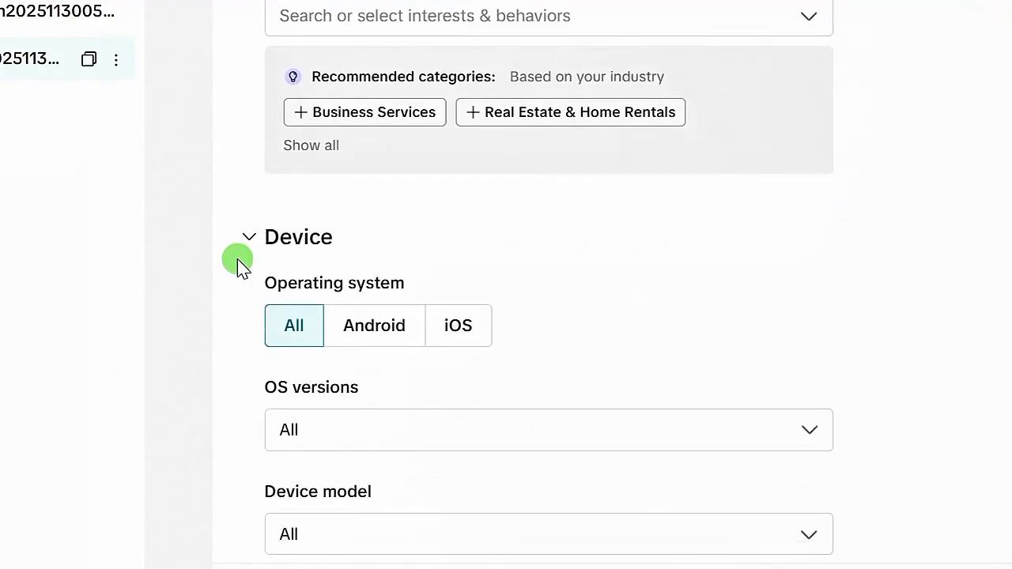
scroll(235, 273, down, 6)
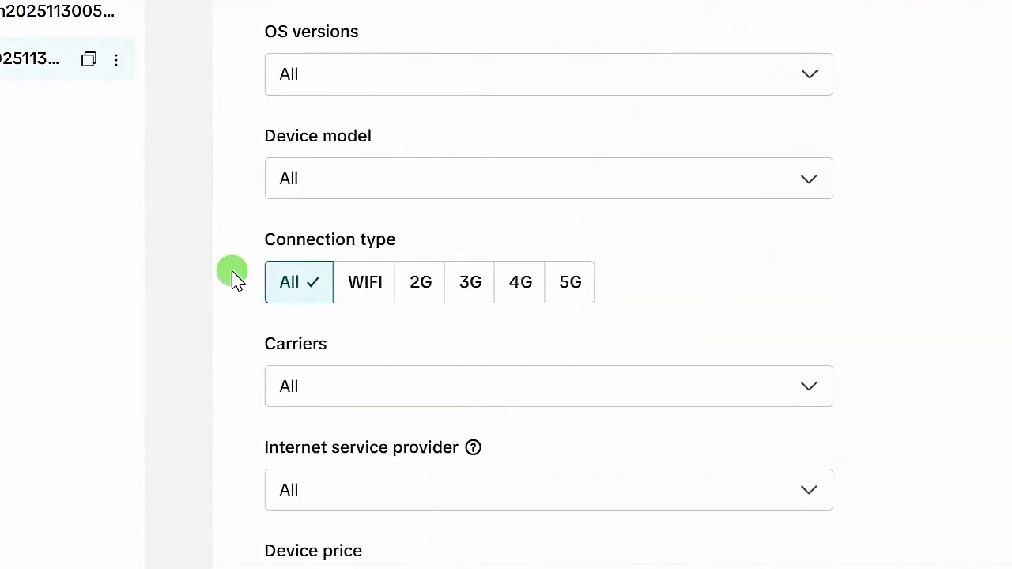
scroll(235, 280, down, 4)
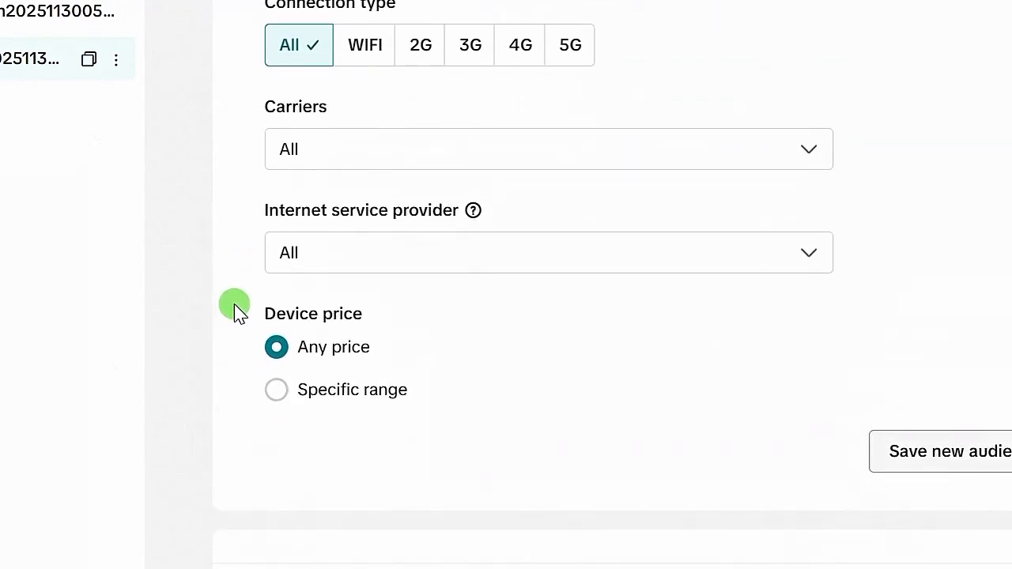
scroll(245, 278, up, 4)
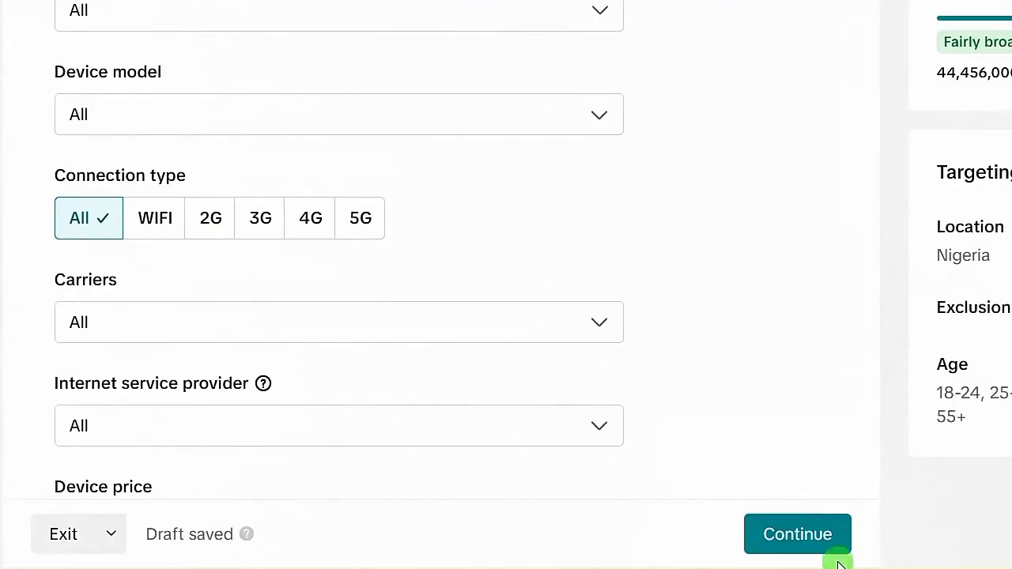
scroll(51, 119, up, 7)
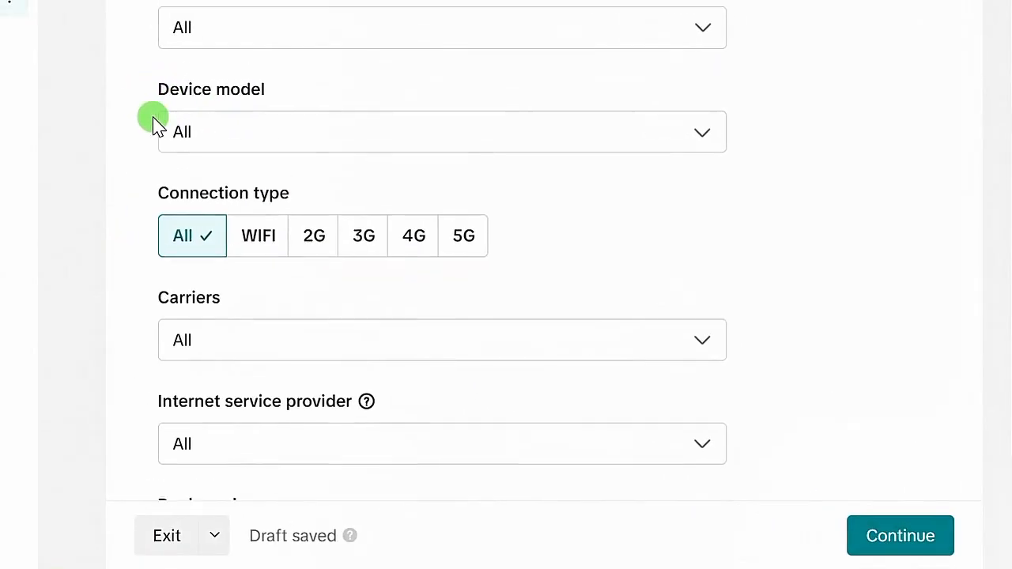
scroll(155, 121, up, 15)
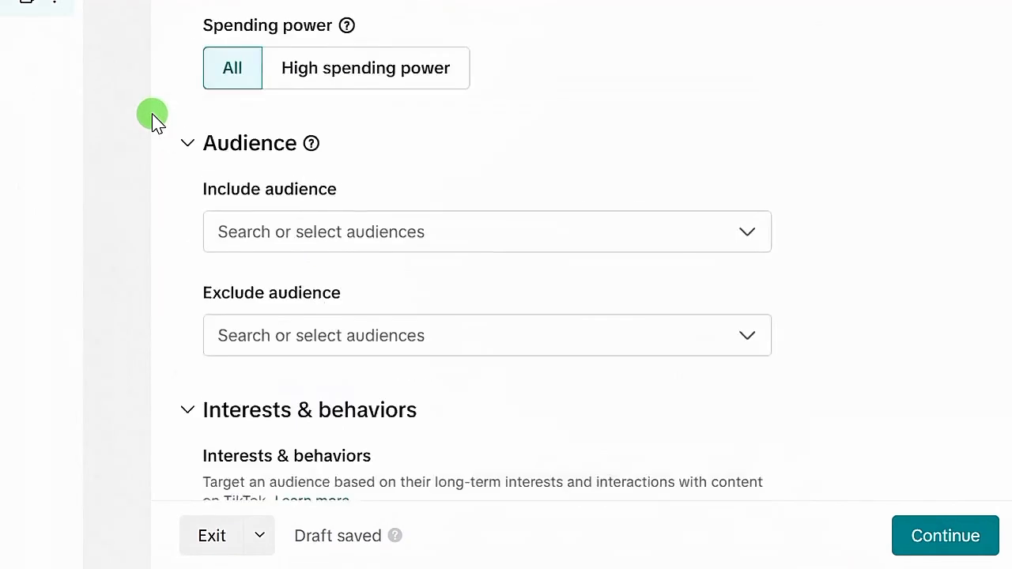
scroll(158, 92, up, 10)
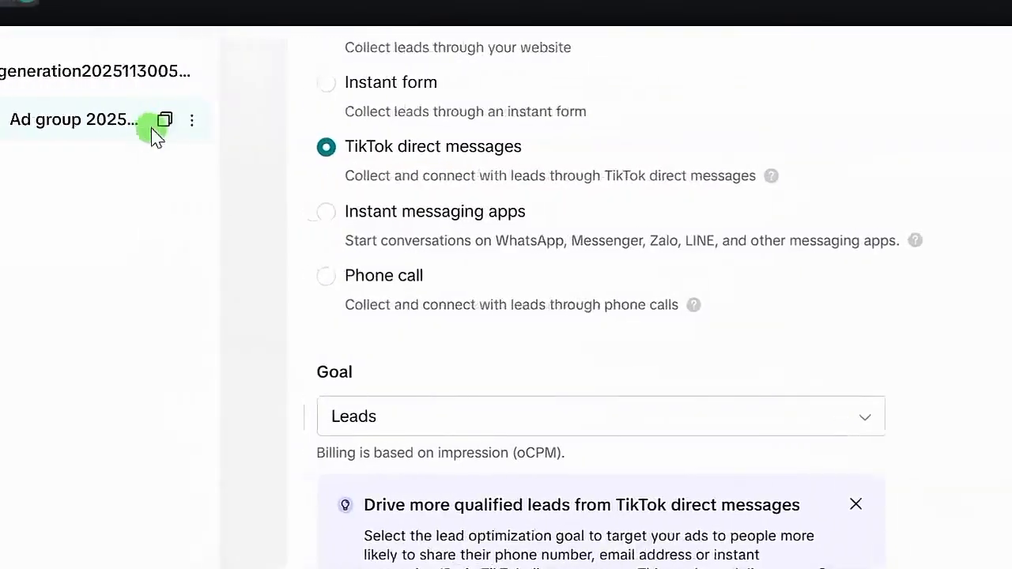